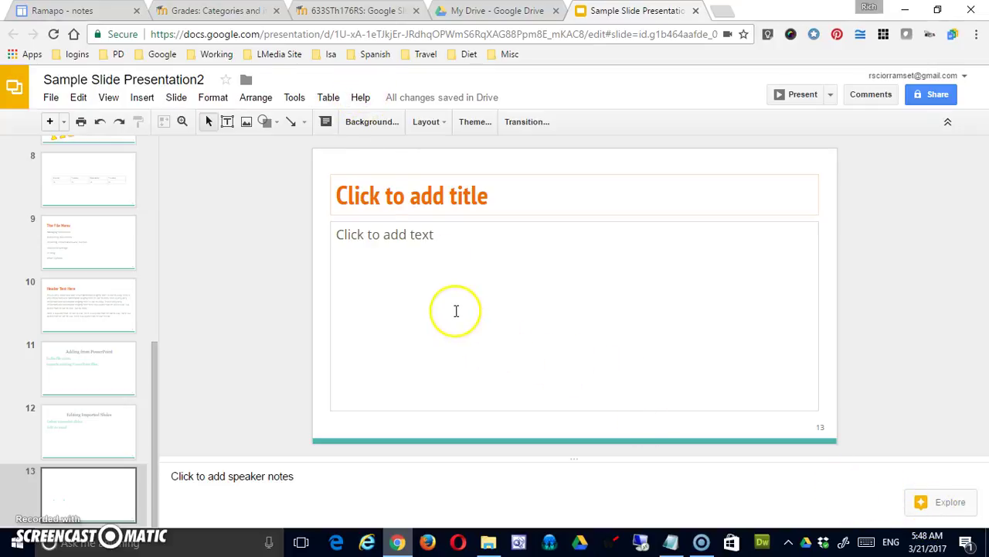
- Select slide 13's empty body area and bring up the Insert table grid at 3 x 2
left_click(394, 274)
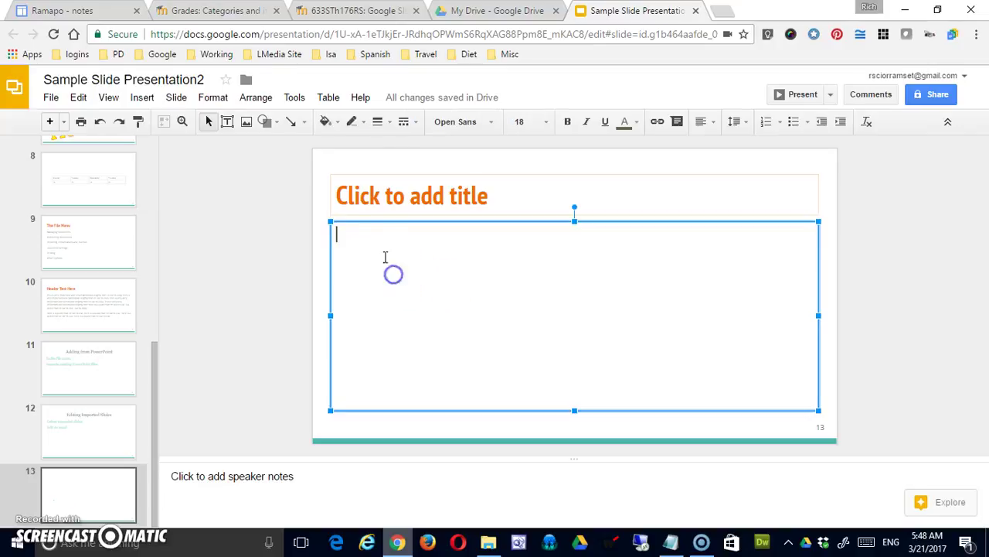
left_click(328, 98)
left_click(344, 125)
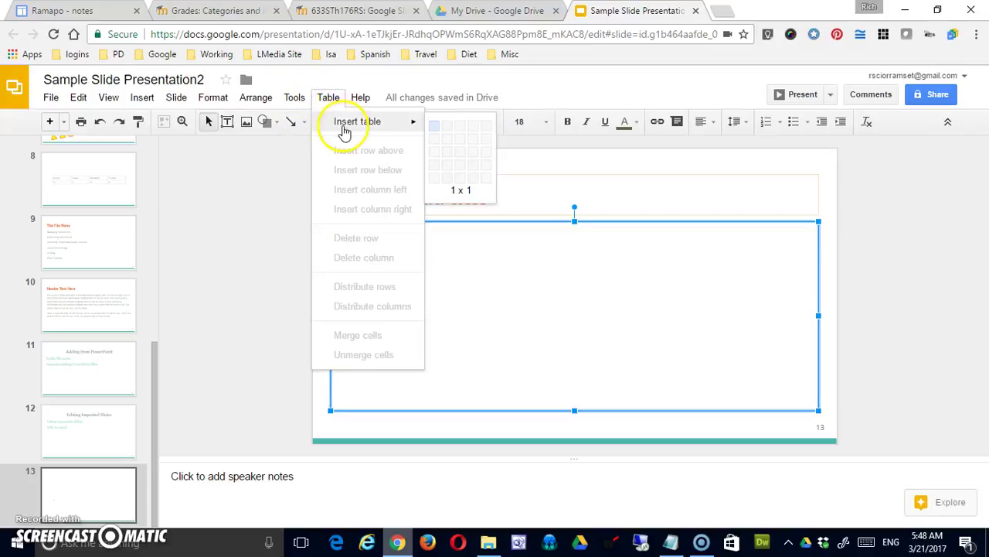
- Insert a 3 x 2 table into slide 13's body area
left_click(460, 140)
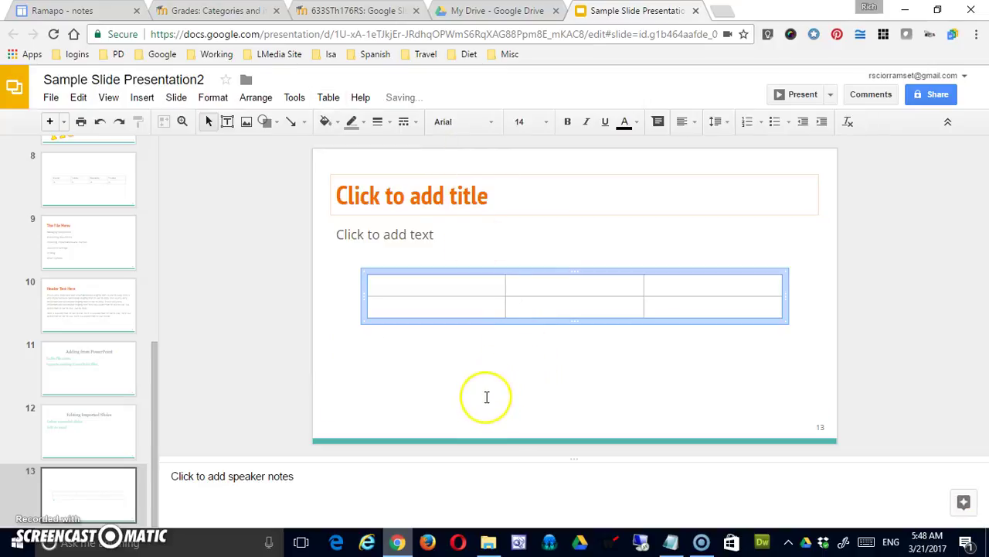
left_click(573, 304)
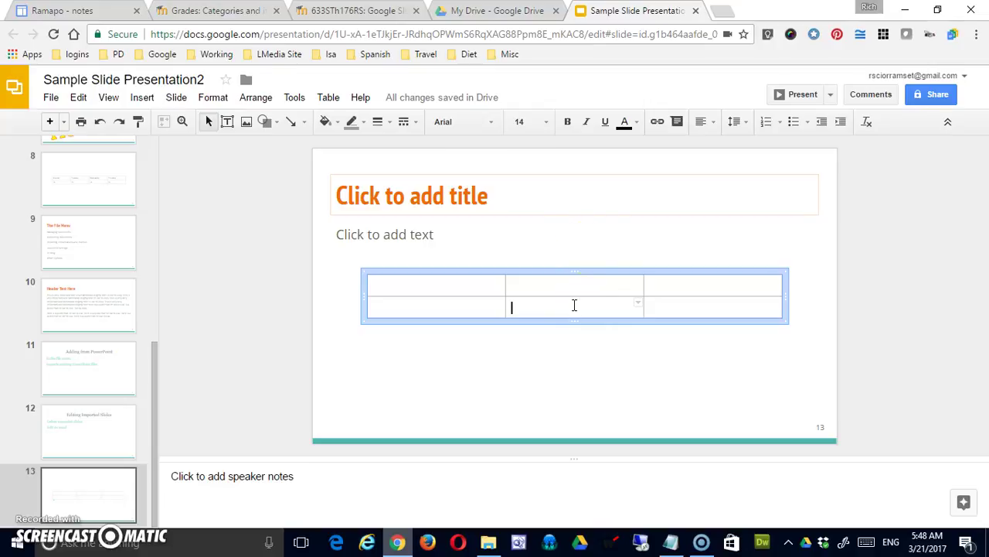
left_click(538, 248)
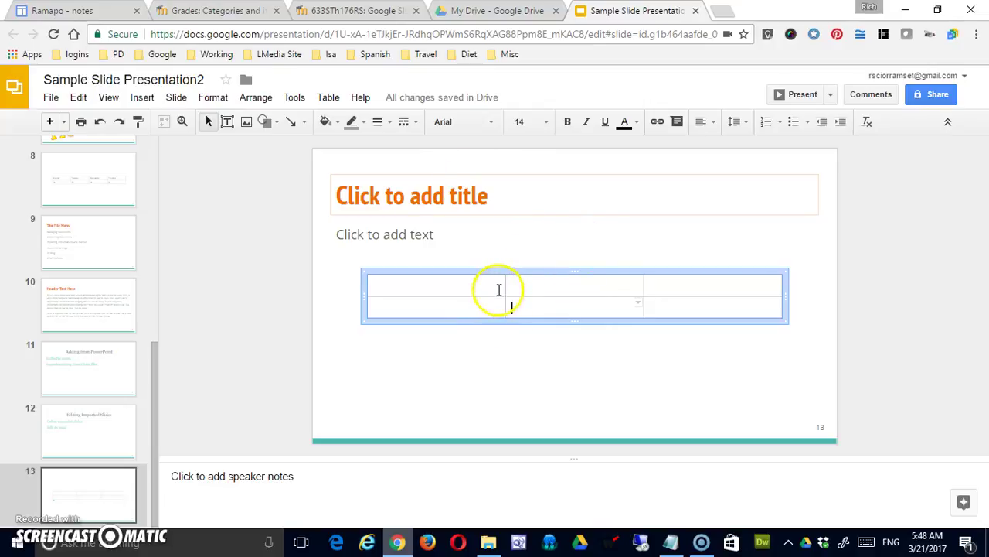
left_click_drag(499, 290, 765, 304)
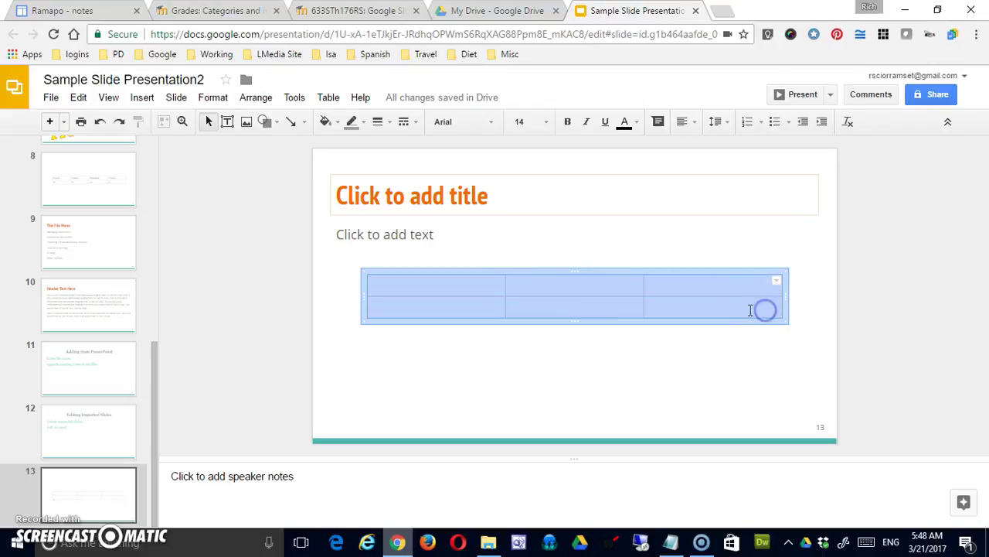
left_click(741, 298)
left_click(606, 288)
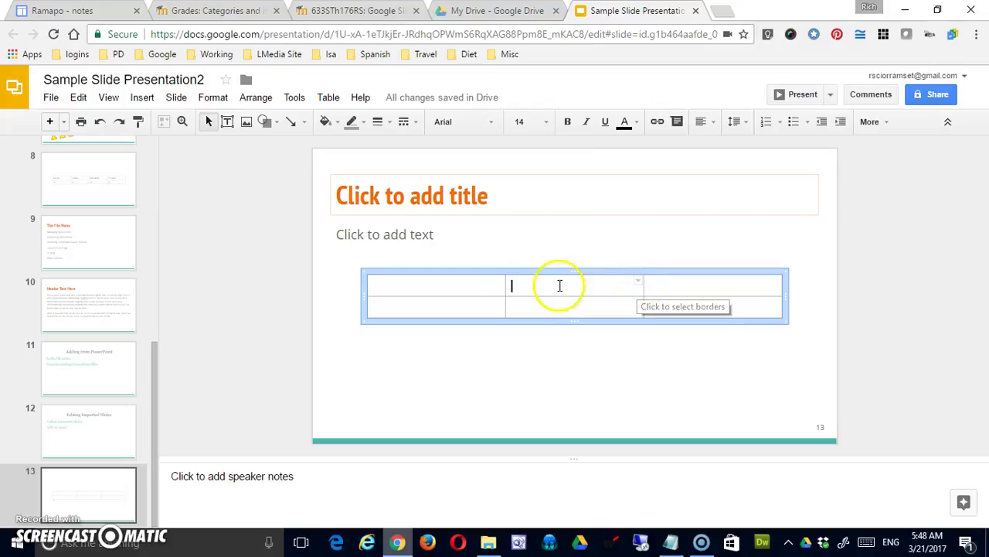
- Select all six table cells with every border chosen, ready for border formatting
left_click_drag(497, 287, 737, 283)
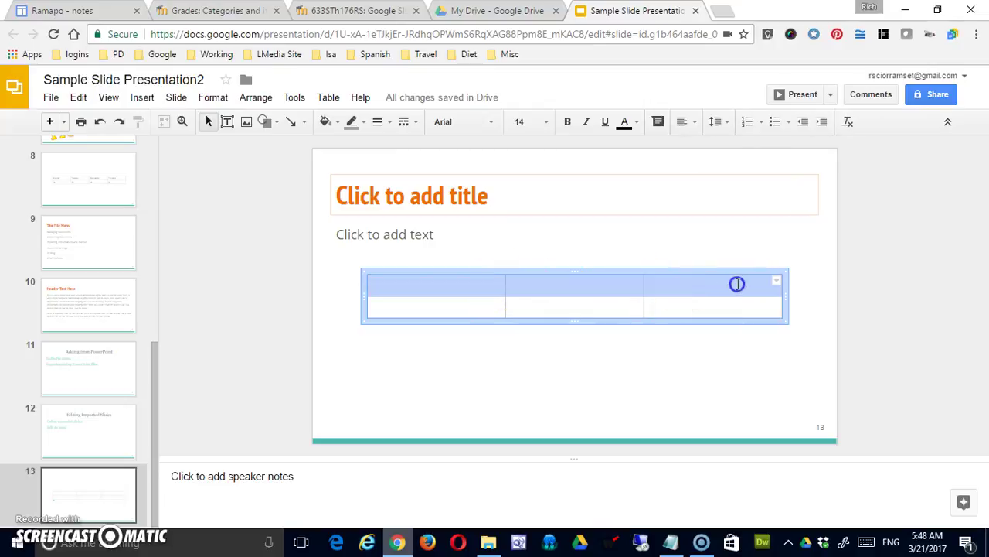
left_click(778, 283)
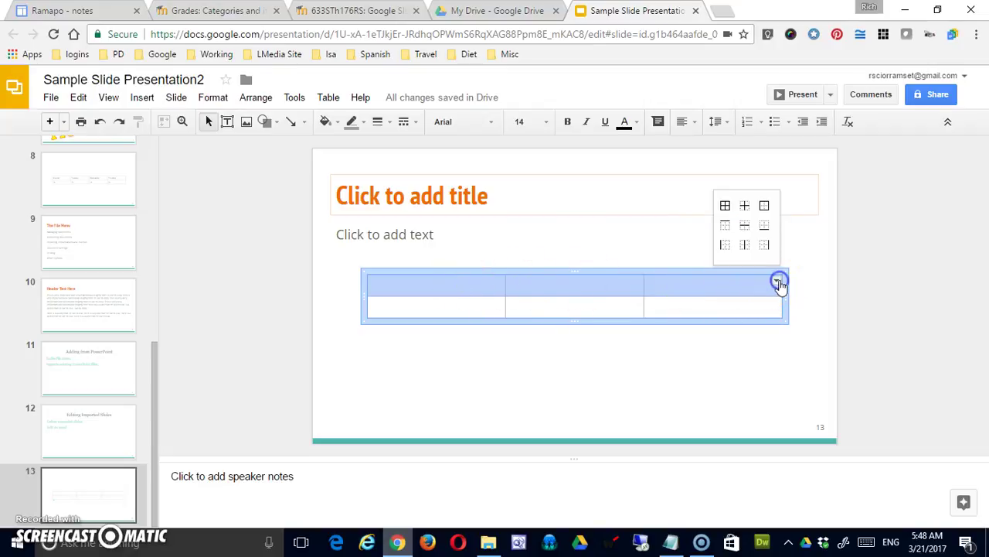
left_click(728, 207)
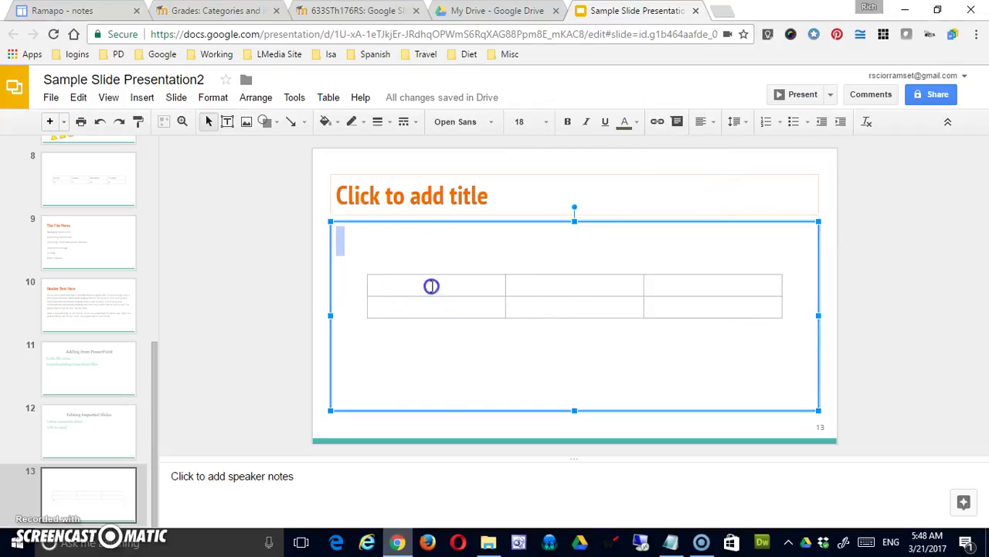
left_click_drag(430, 285, 743, 302)
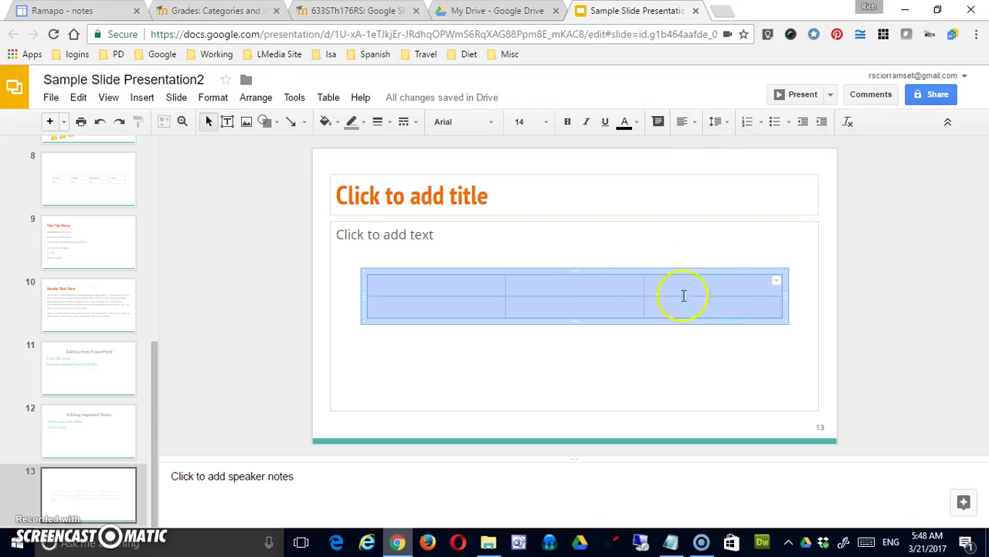
left_click(777, 288)
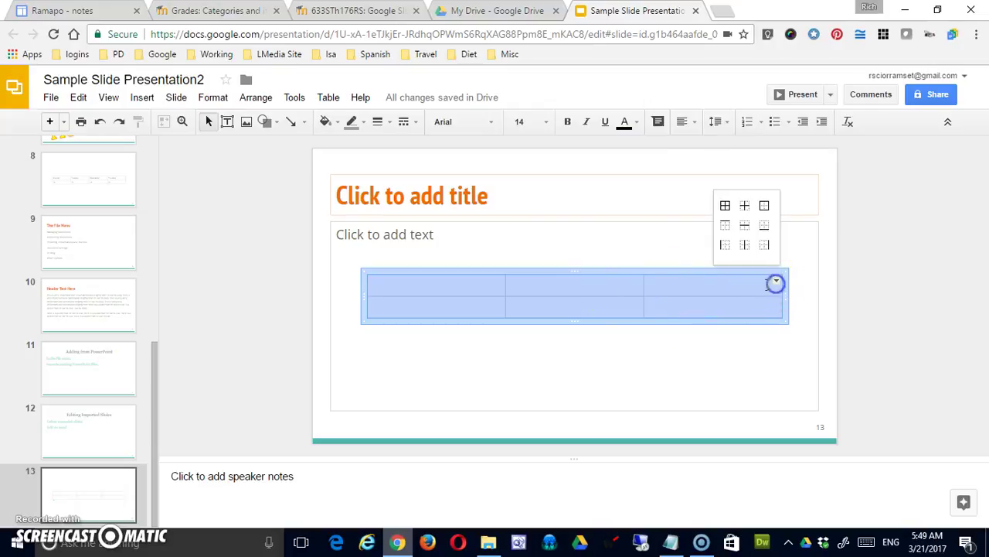
left_click(724, 211)
left_click(640, 348)
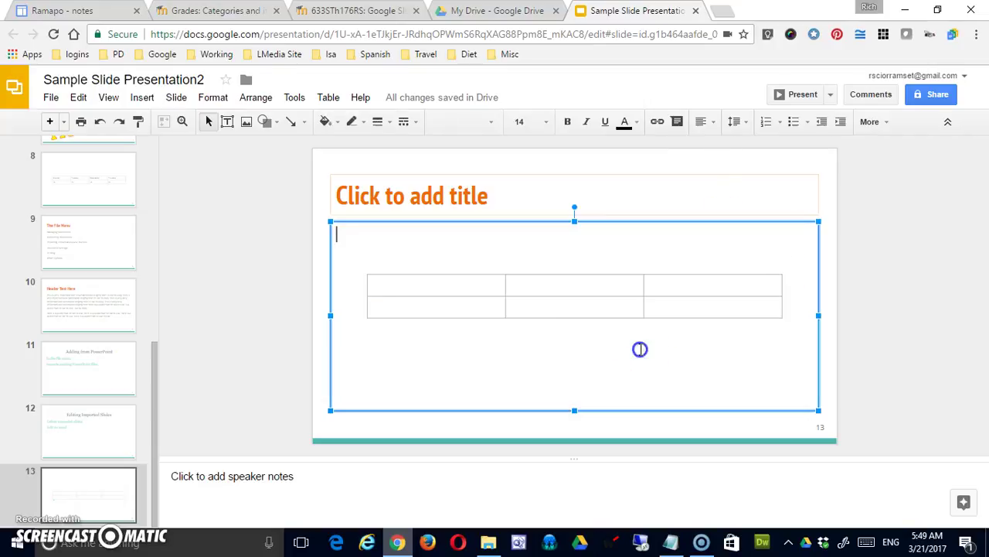
left_click(495, 298)
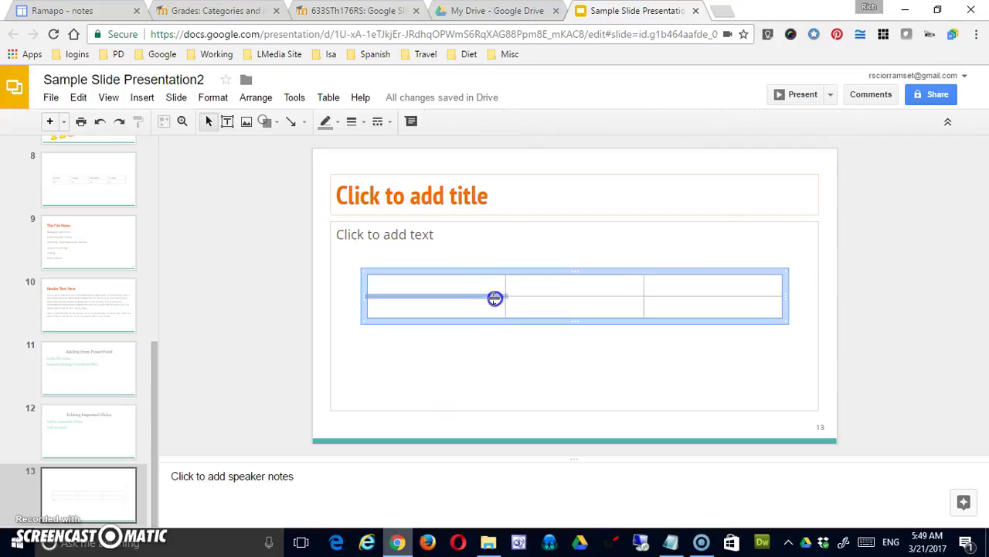
left_click(466, 290)
left_click_drag(459, 285, 713, 302)
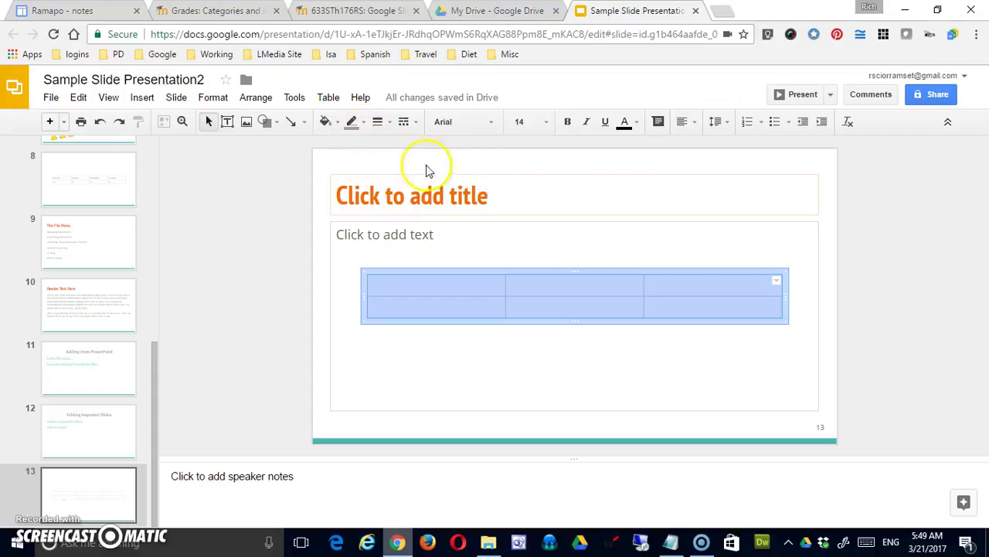
- Make all the table's borders black and 2px thick
left_click(363, 125)
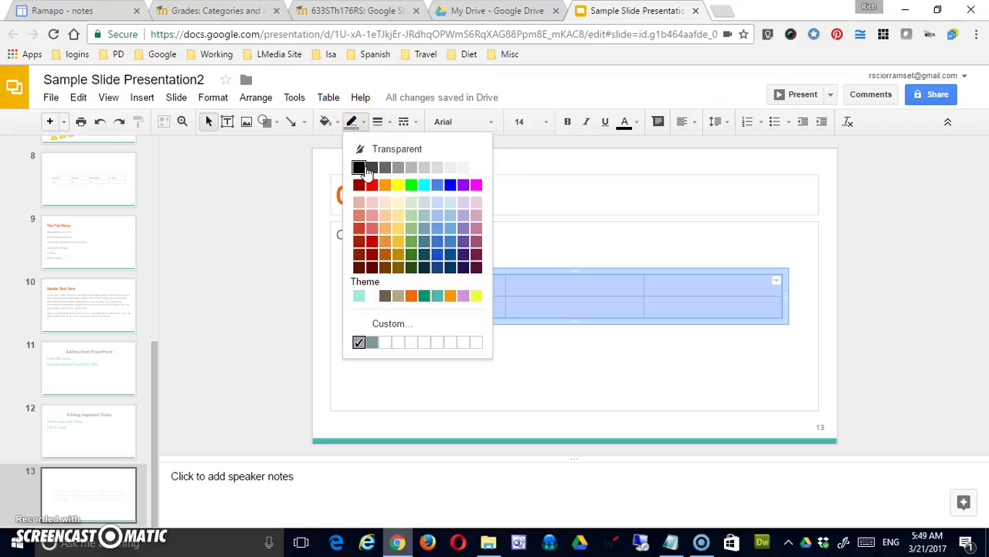
left_click(359, 168)
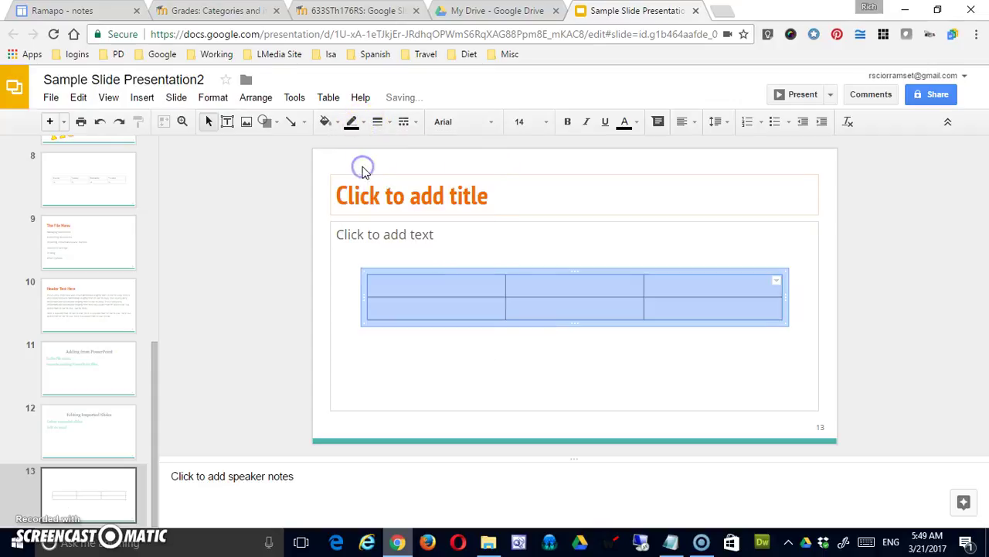
left_click(380, 124)
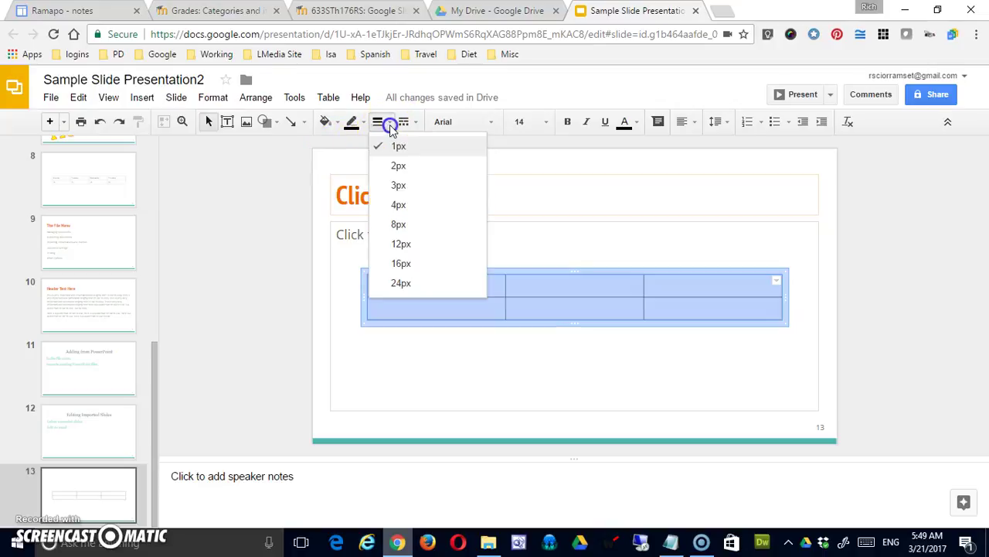
left_click(397, 165)
left_click(499, 333)
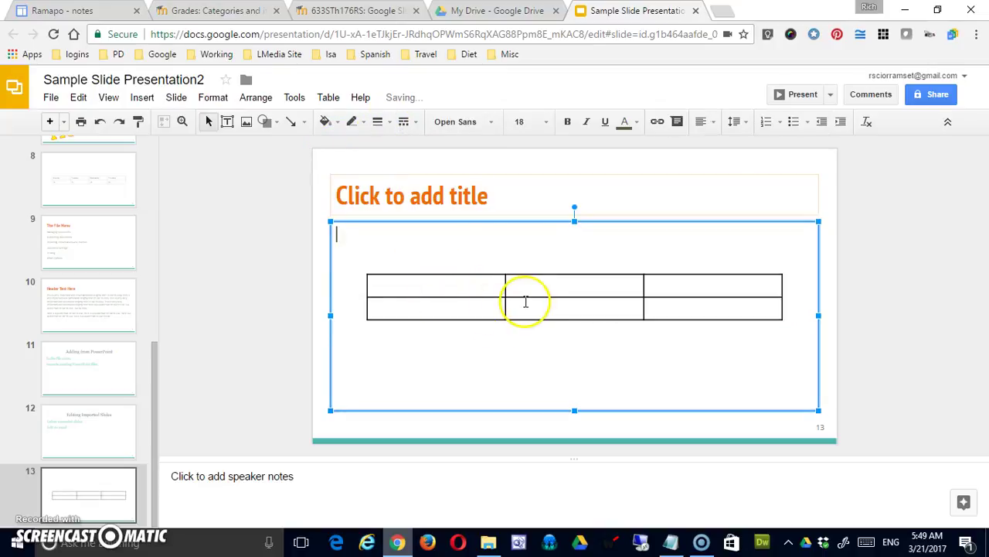
- Try a dotted border style on the table, then undo it to keep solid borders
left_click_drag(429, 292, 666, 301)
left_click(408, 122)
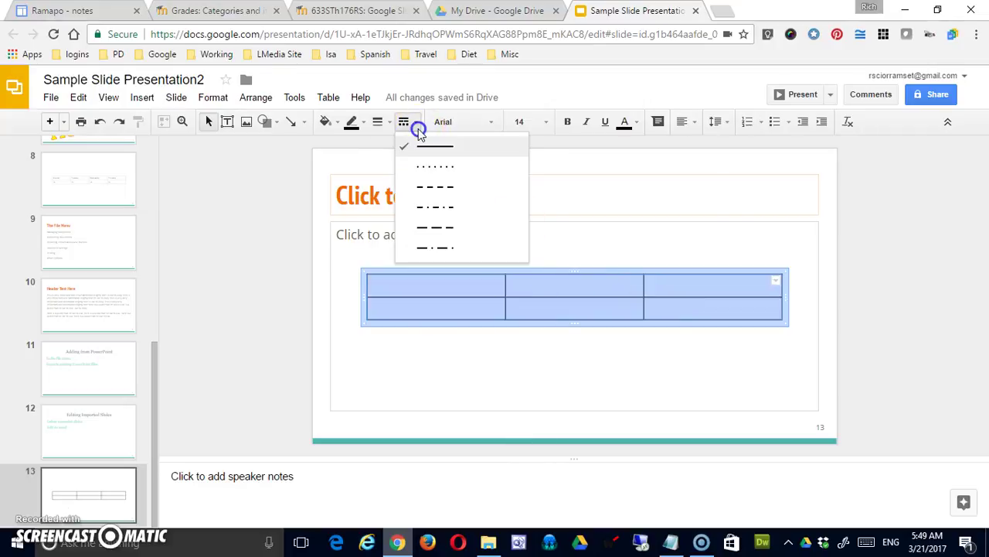
left_click(430, 169)
left_click(511, 335)
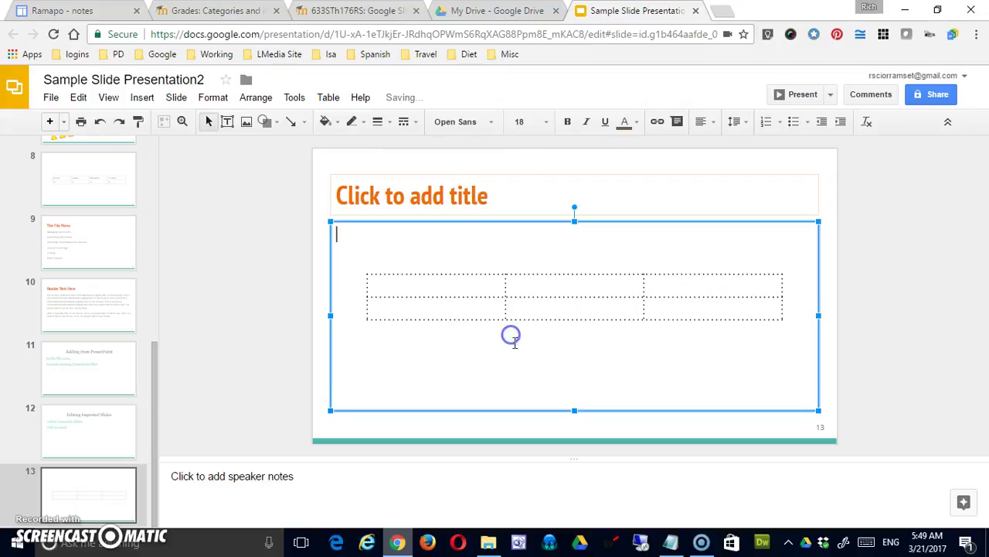
left_click(101, 122)
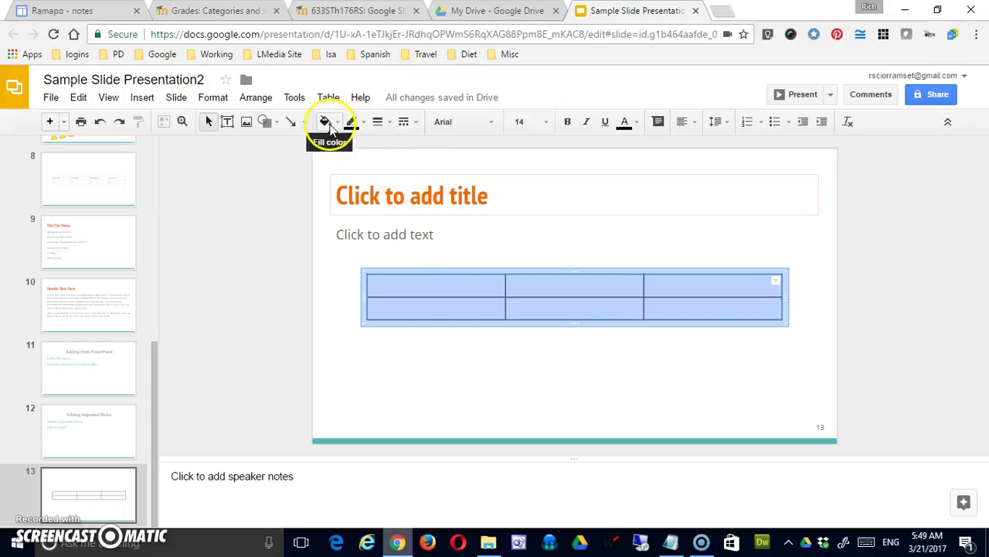
- Fill the table's top row of three cells with a gray swatch
left_click_drag(448, 285, 691, 286)
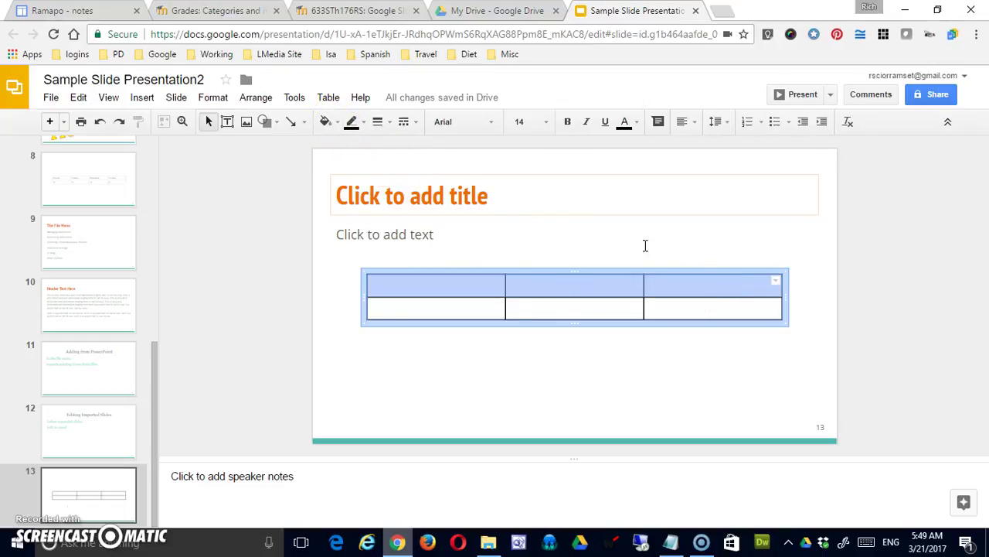
left_click(325, 121)
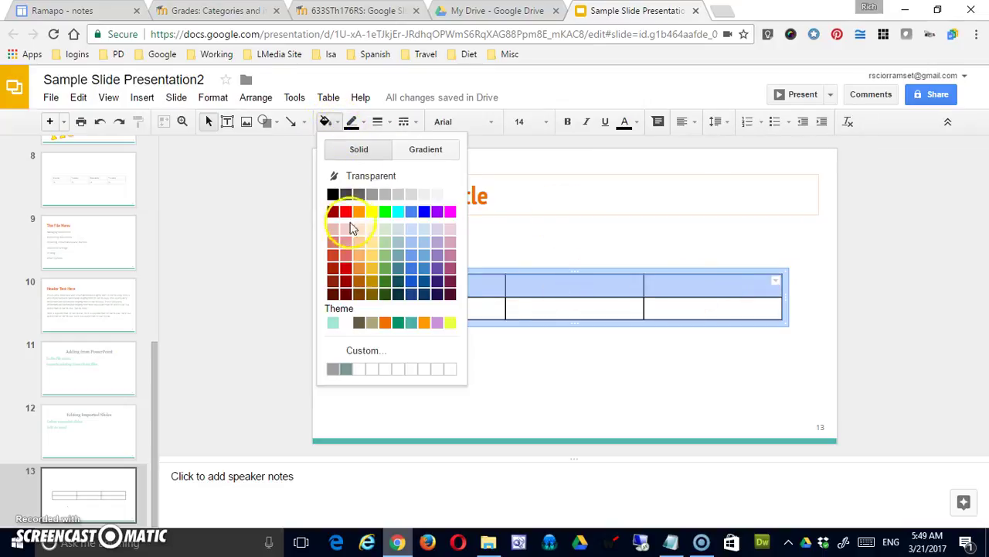
left_click(385, 200)
left_click(530, 331)
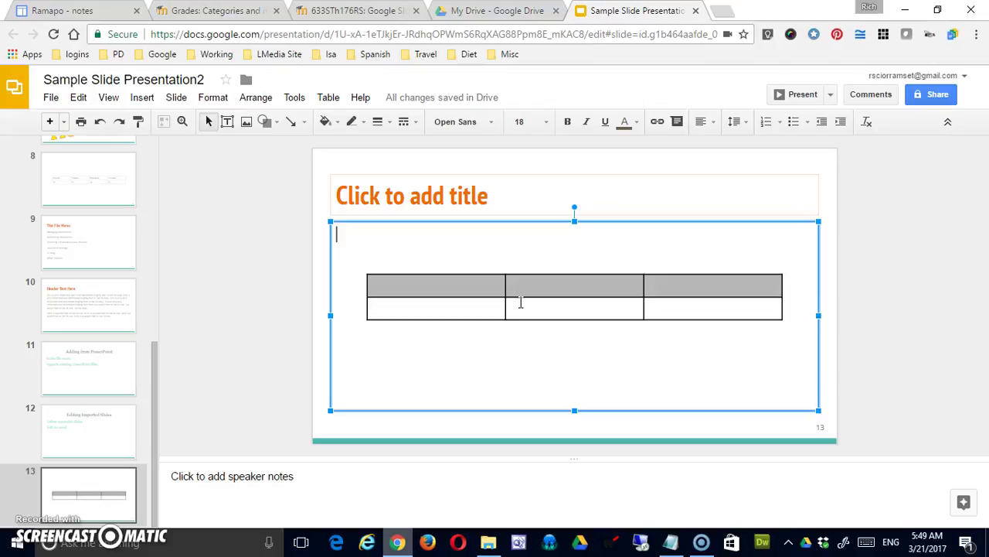
left_click_drag(467, 267, 675, 283)
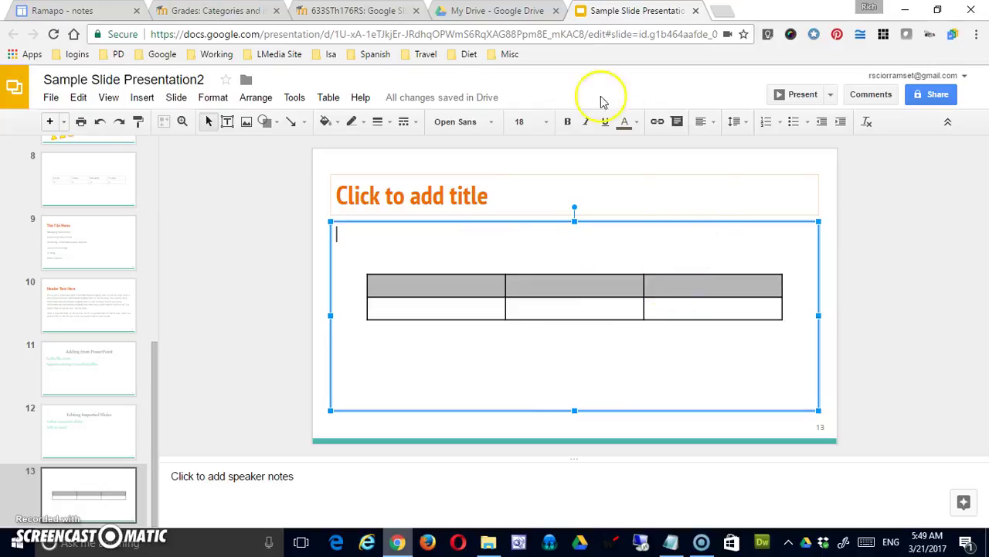
left_click(624, 298)
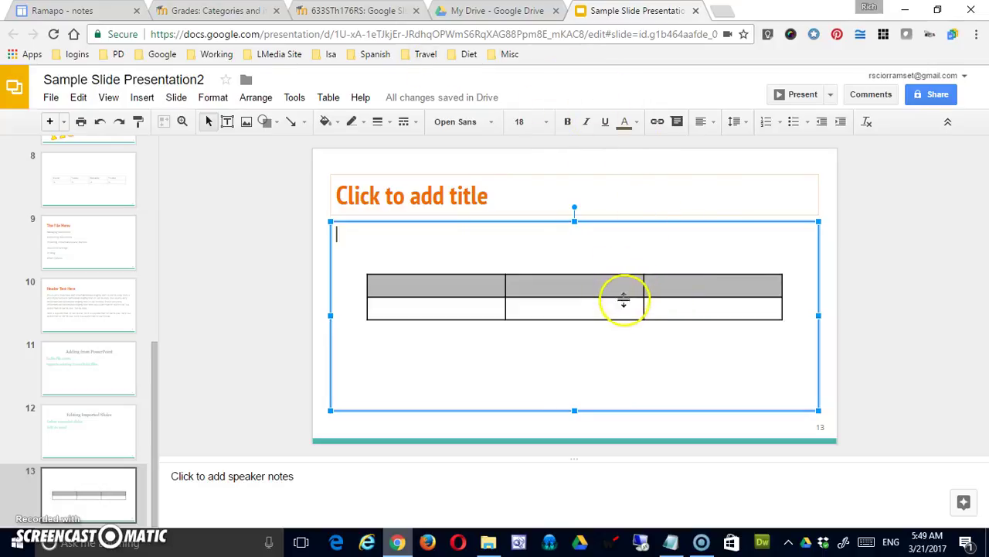
- Paste the 'Column 1' label into the header cells, then place the caret to fix the middle label
left_click(562, 311)
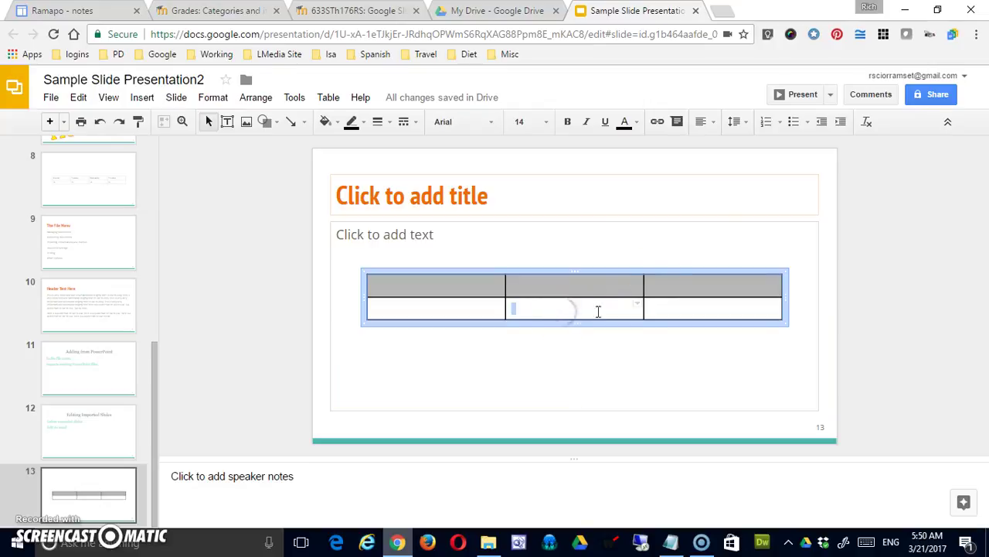
left_click(460, 288)
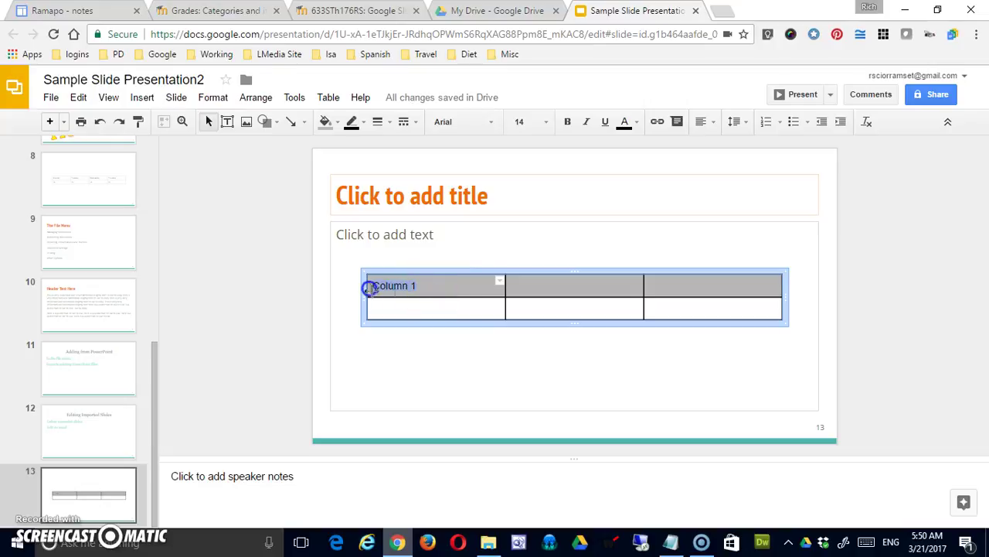
type("Column 1")
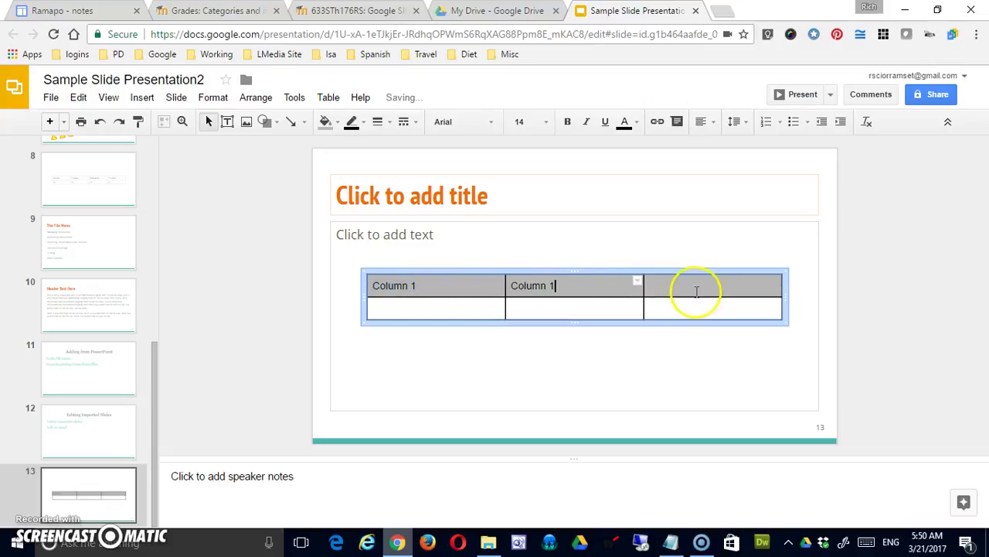
left_click(696, 286)
type("Column 1")
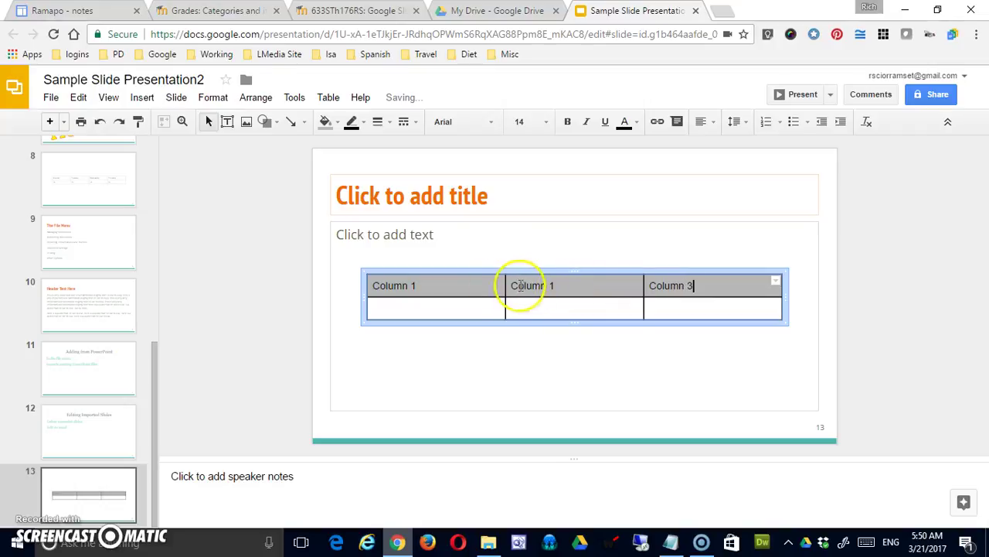
left_click(555, 285)
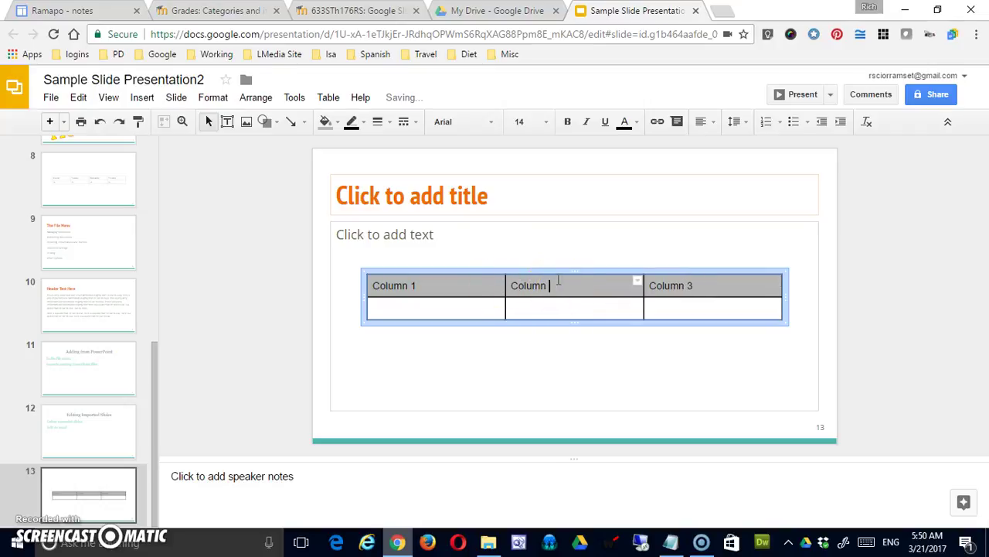
- Center the Column 1, Column 2 and Column 3 labels horizontally
left_click_drag(479, 283, 705, 290)
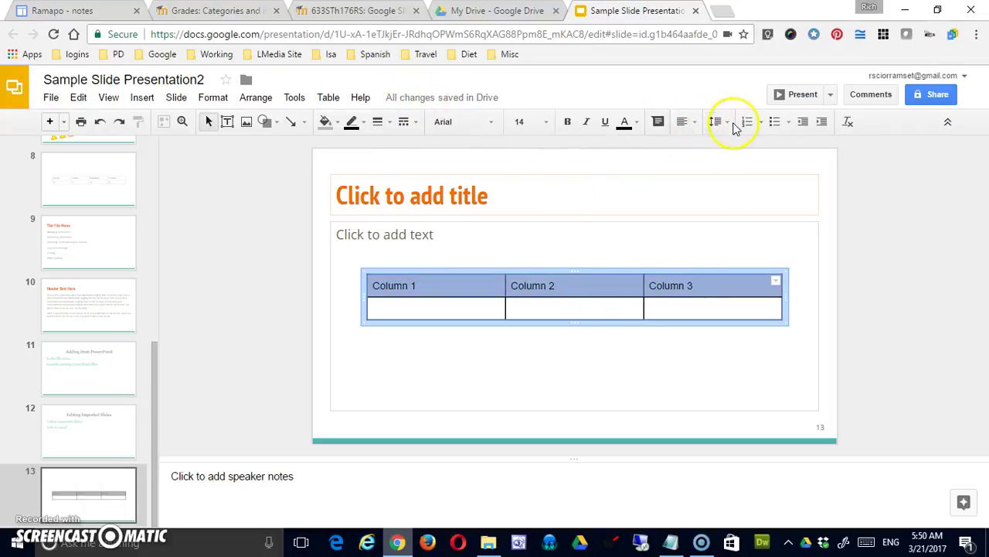
left_click(687, 122)
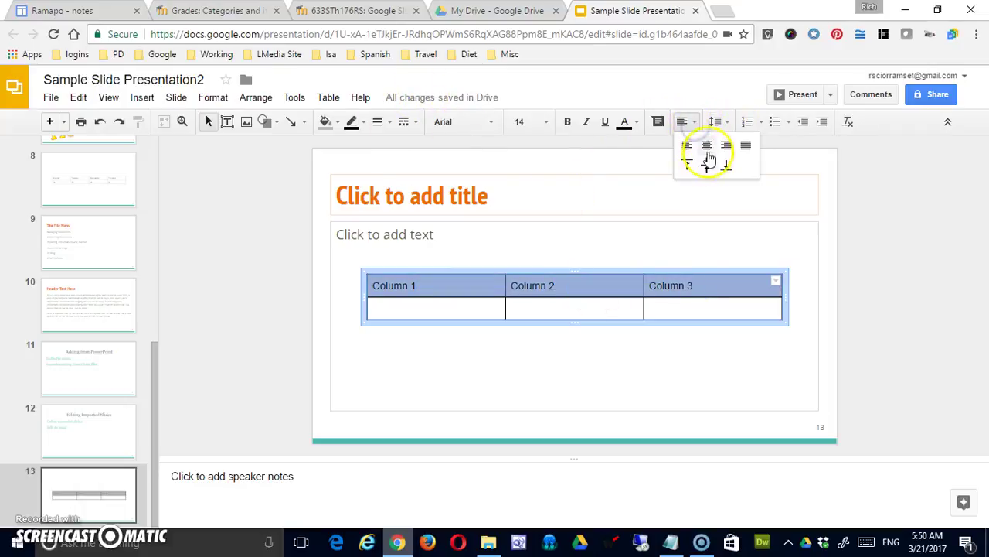
left_click(708, 148)
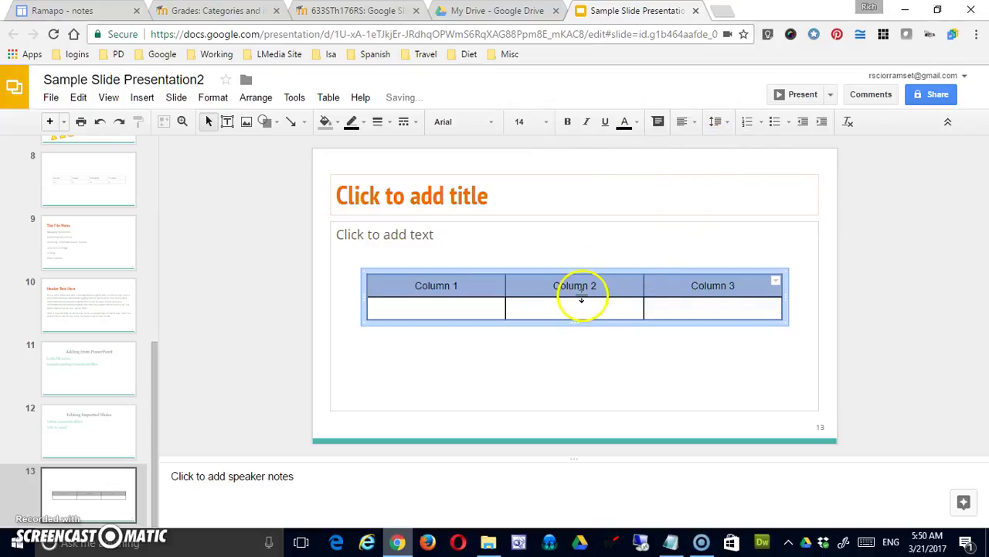
- Vertically center the header labels, trying a taller header row before returning to a shorter one
left_click_drag(582, 297, 583, 316)
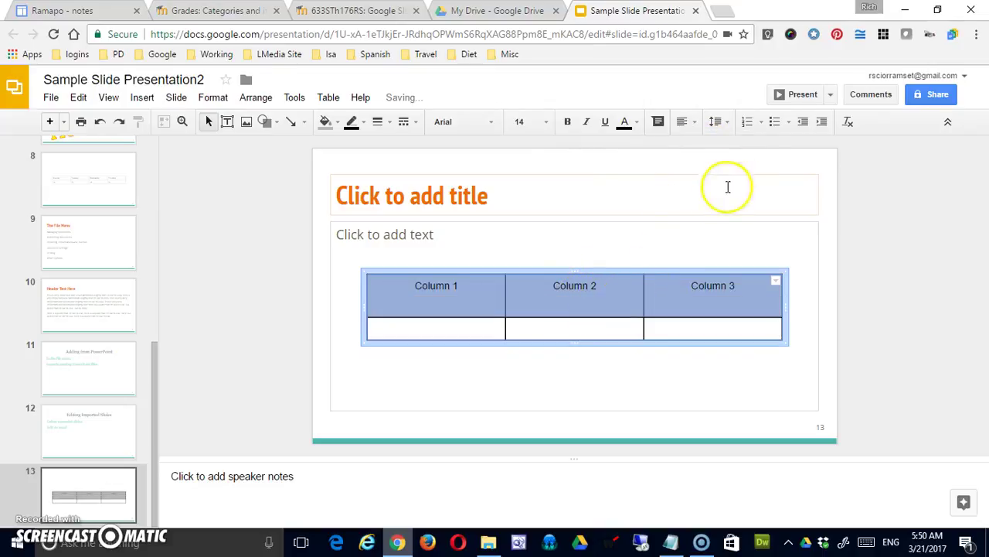
left_click_drag(506, 294, 729, 294)
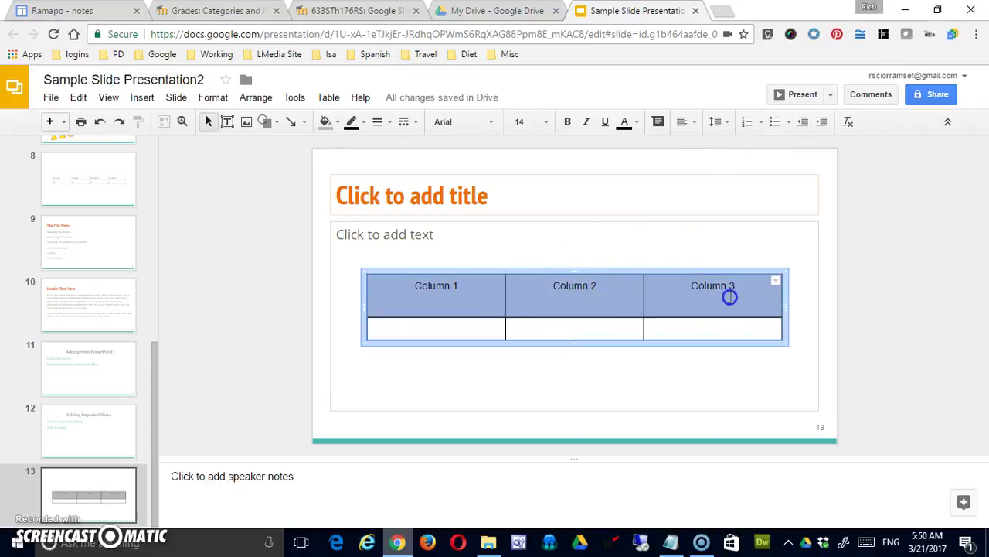
left_click(725, 124)
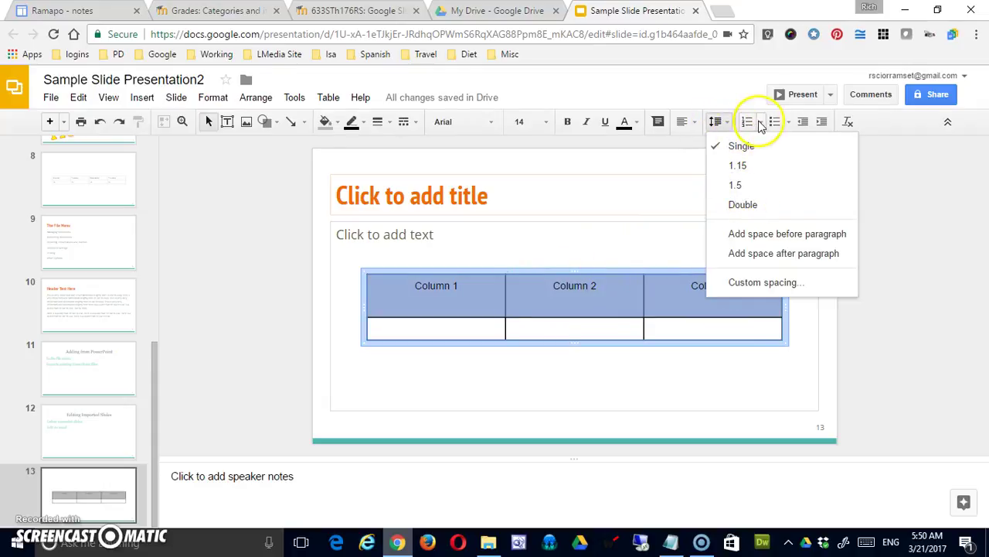
left_click(687, 122)
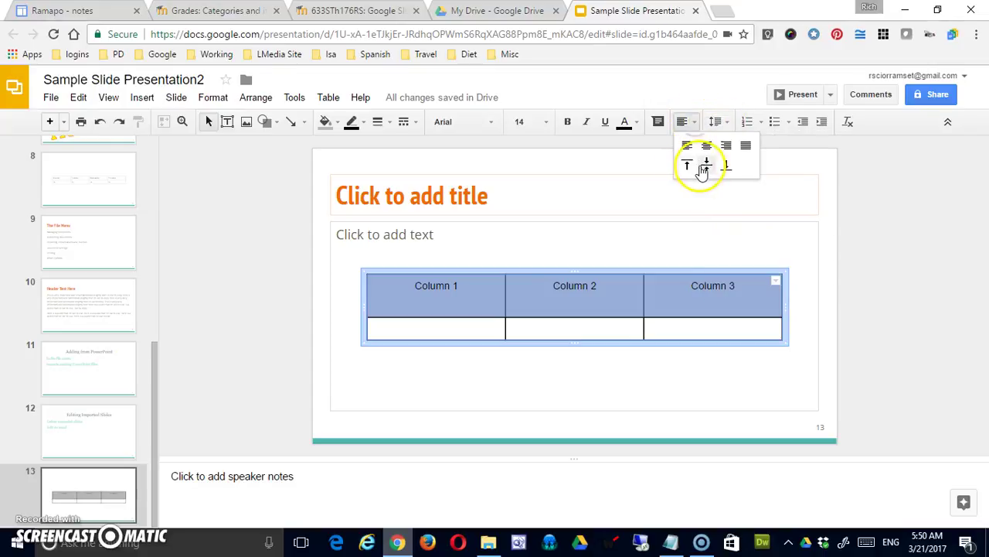
left_click(703, 166)
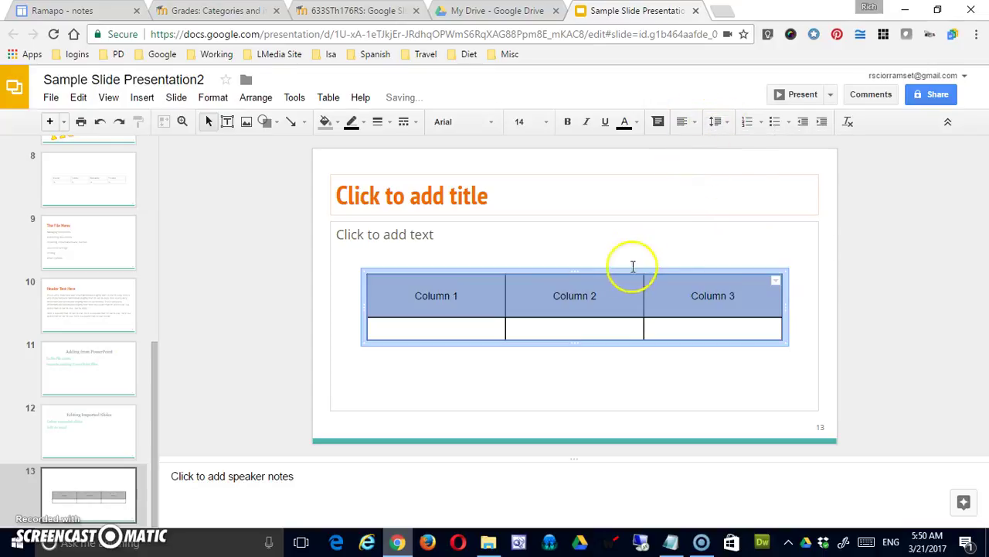
left_click(576, 304)
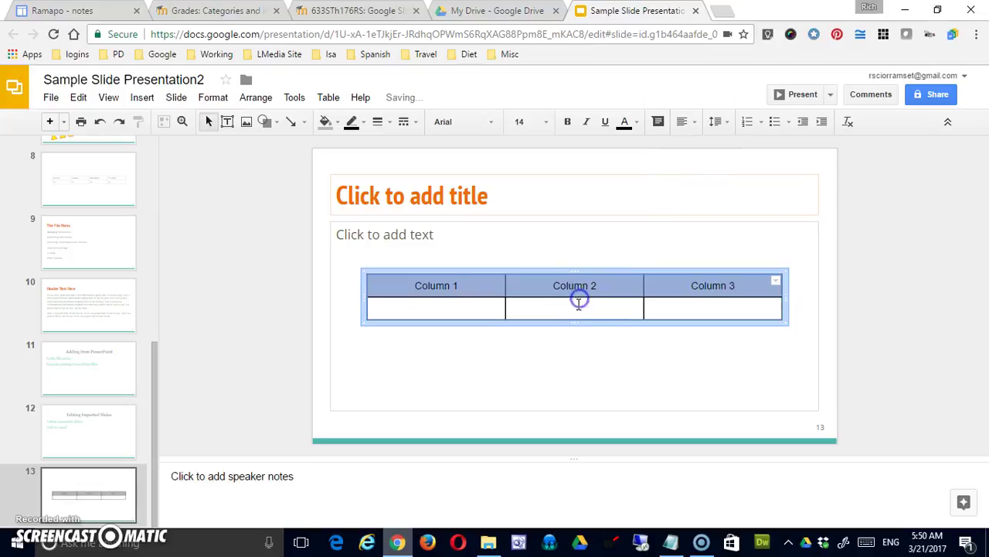
left_click(561, 339)
left_click(561, 303)
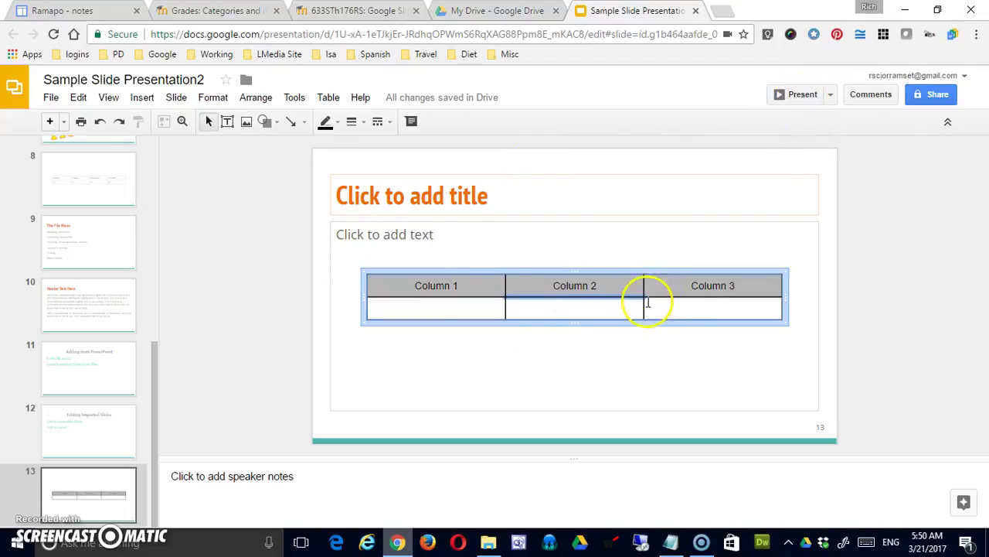
left_click(701, 293)
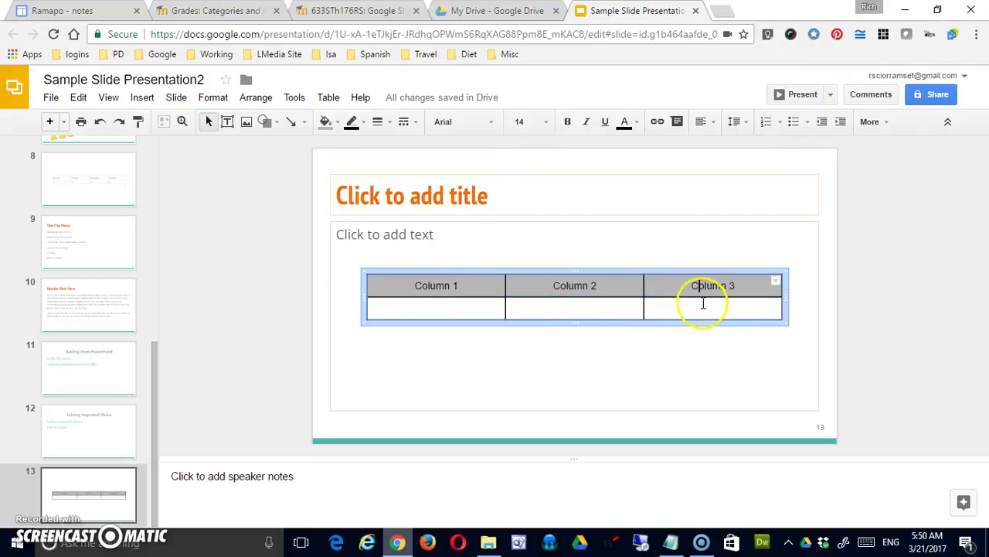
- Enter 'xxx' in the second-row cells under Column 3, Column 2 and Column 1
left_click(699, 308)
type("xxx")
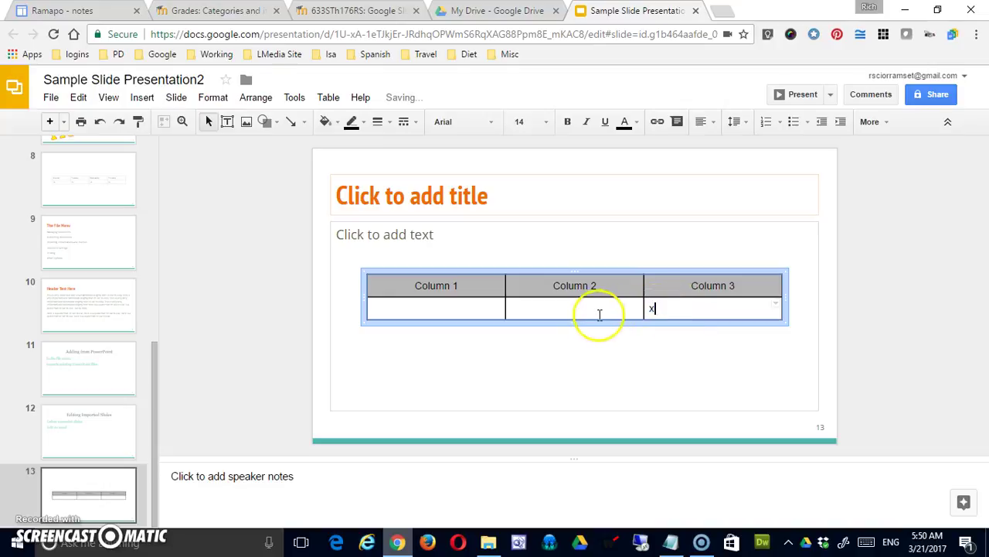
left_click(580, 306)
type("xxx")
left_click(411, 311)
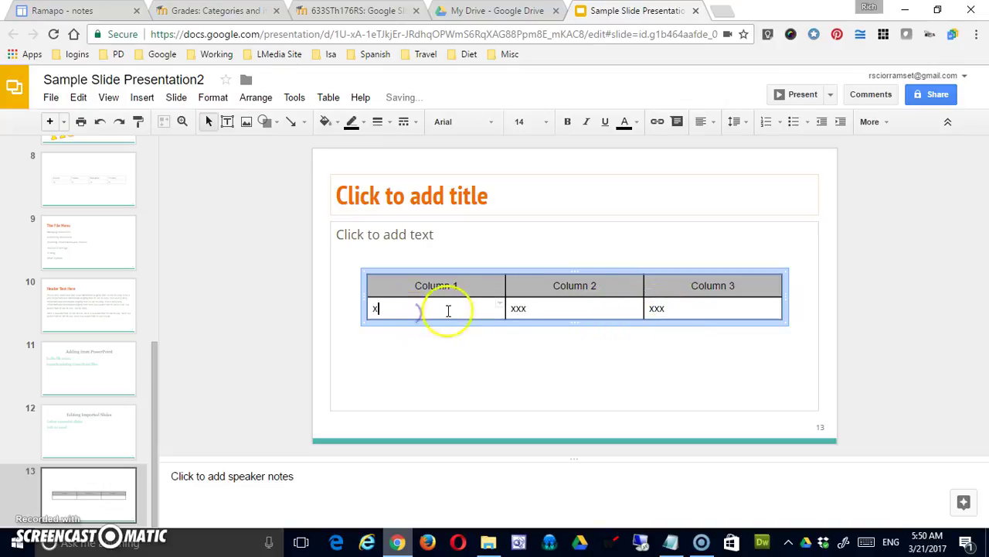
type("xxx")
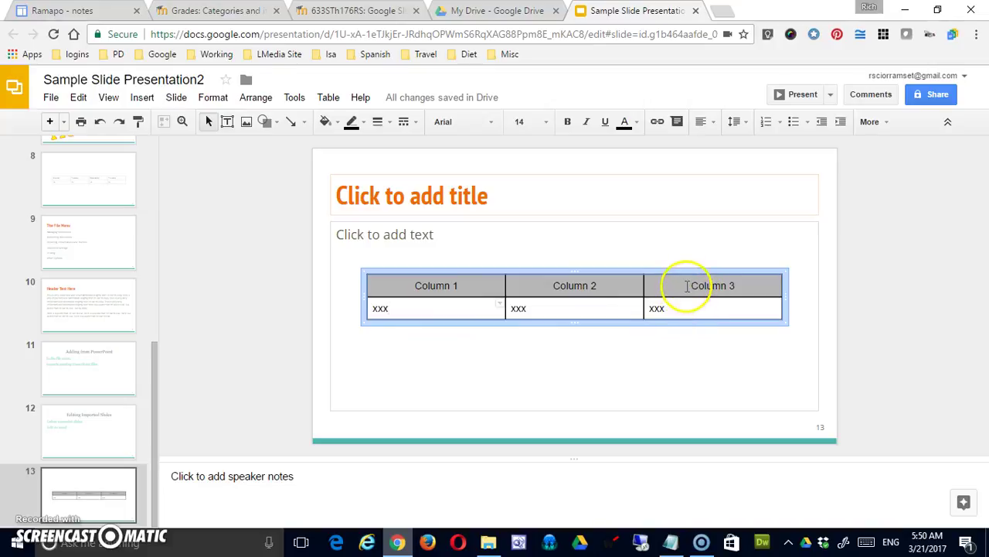
left_click(687, 286)
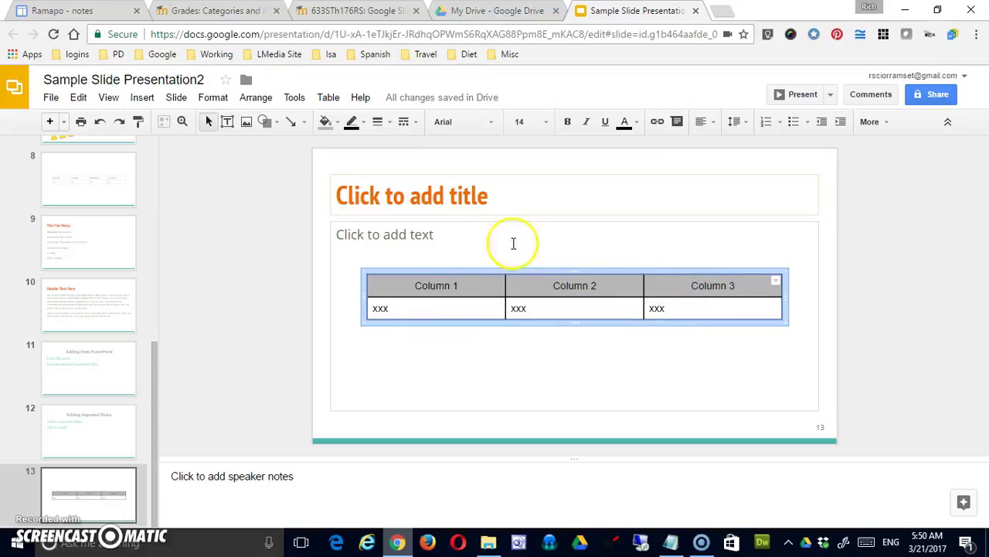
left_click(327, 98)
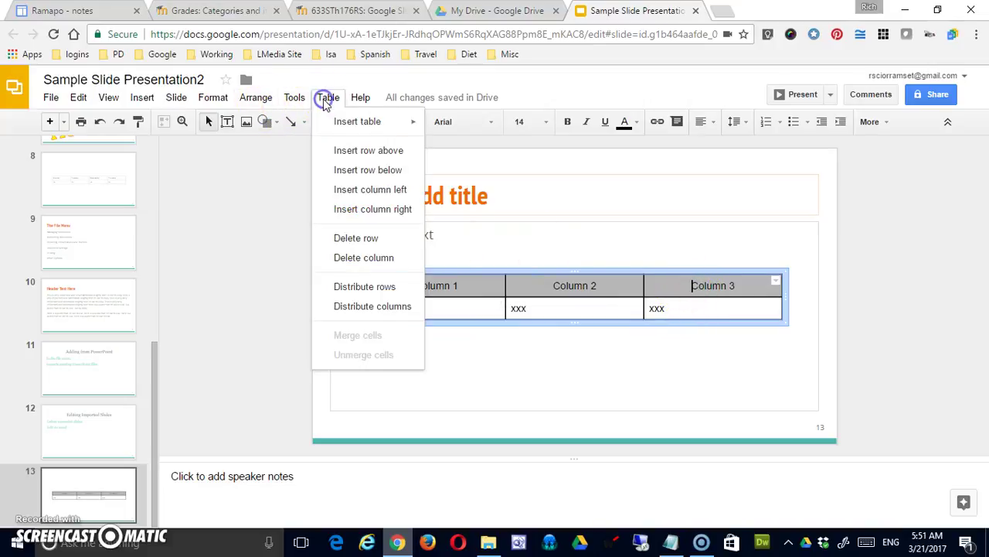
- Insert an empty white row above the xxx row, undoing a gray row first added below
left_click(387, 169)
left_click(576, 331)
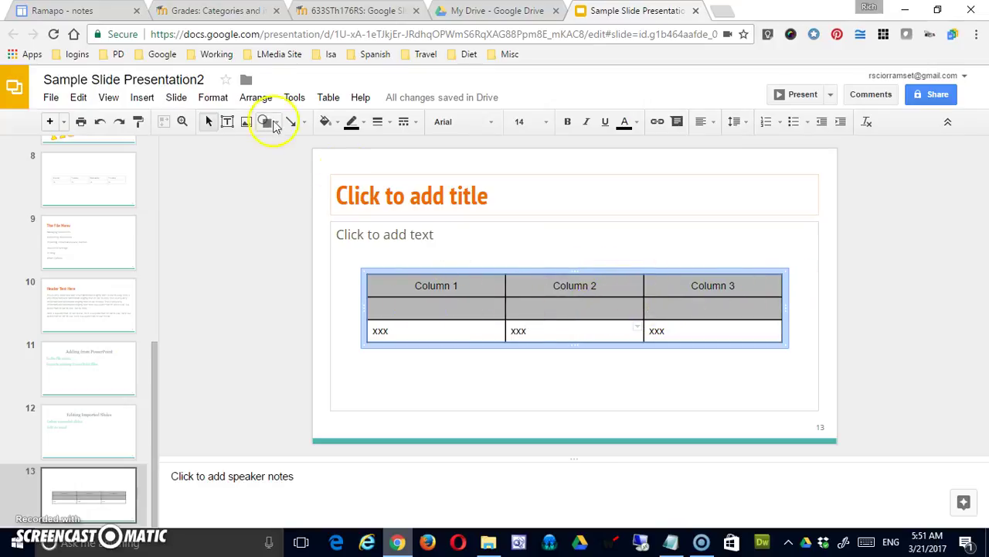
left_click(107, 123)
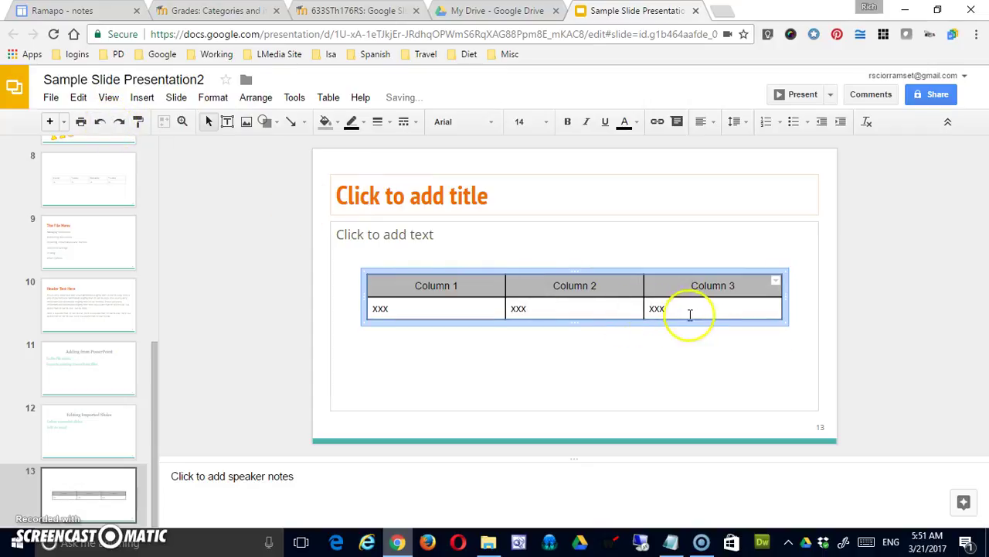
left_click(690, 310)
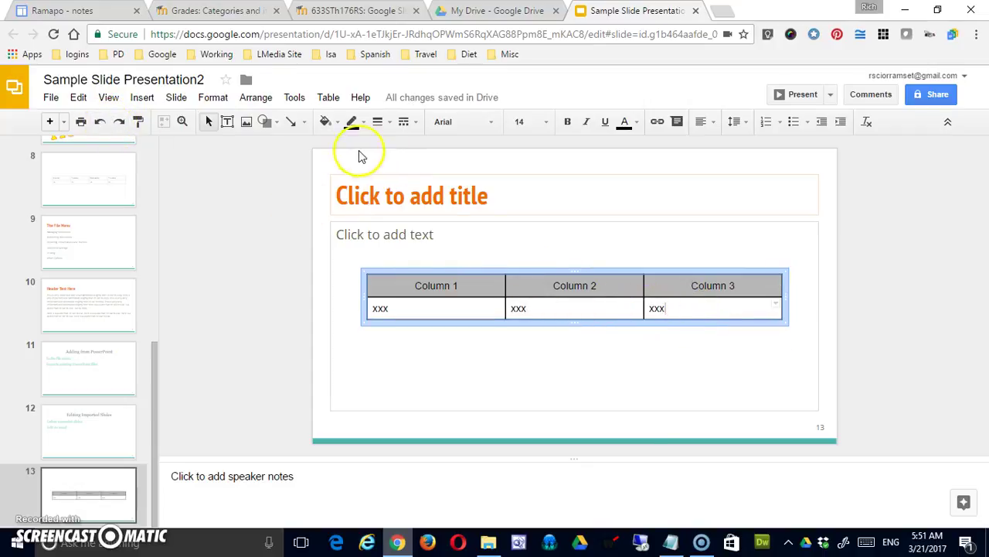
left_click(329, 99)
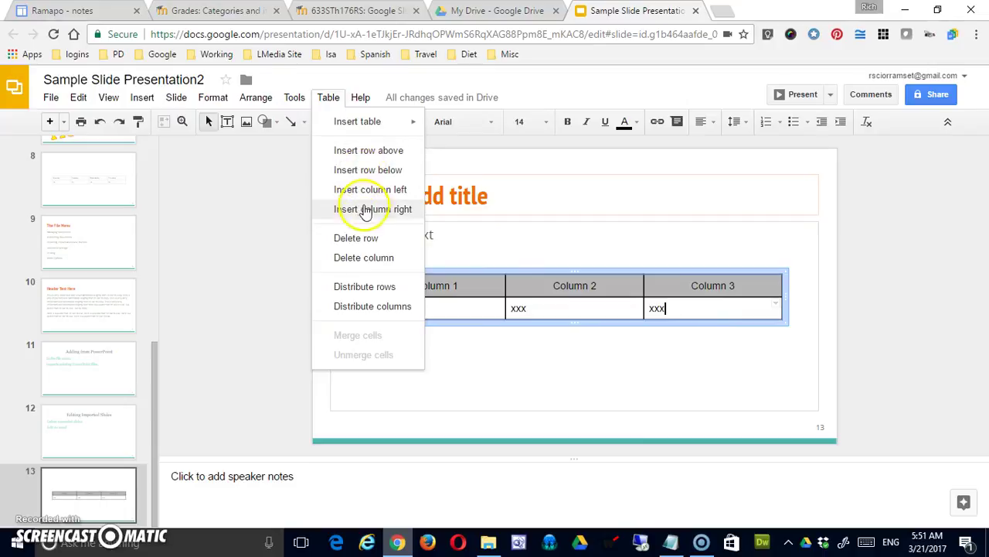
left_click(392, 151)
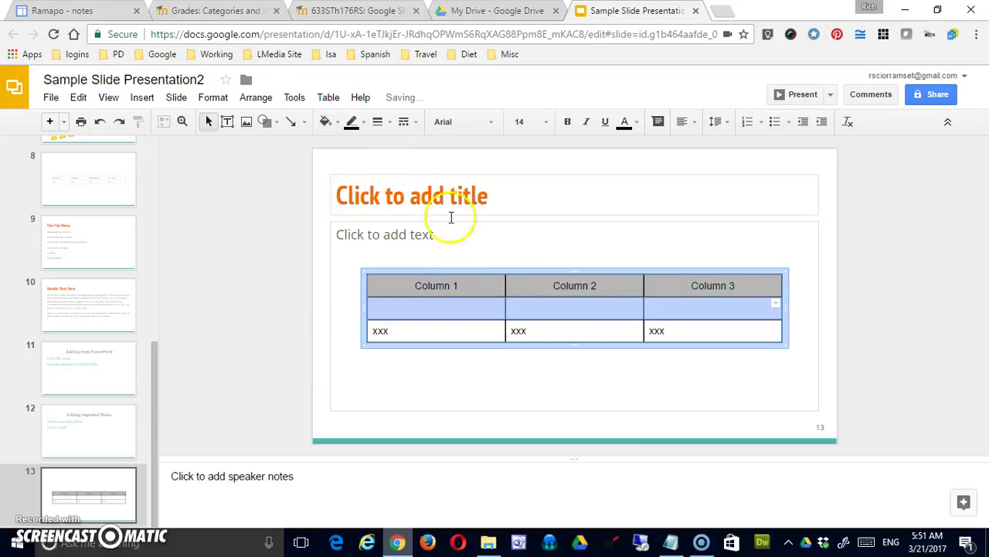
left_click(603, 331)
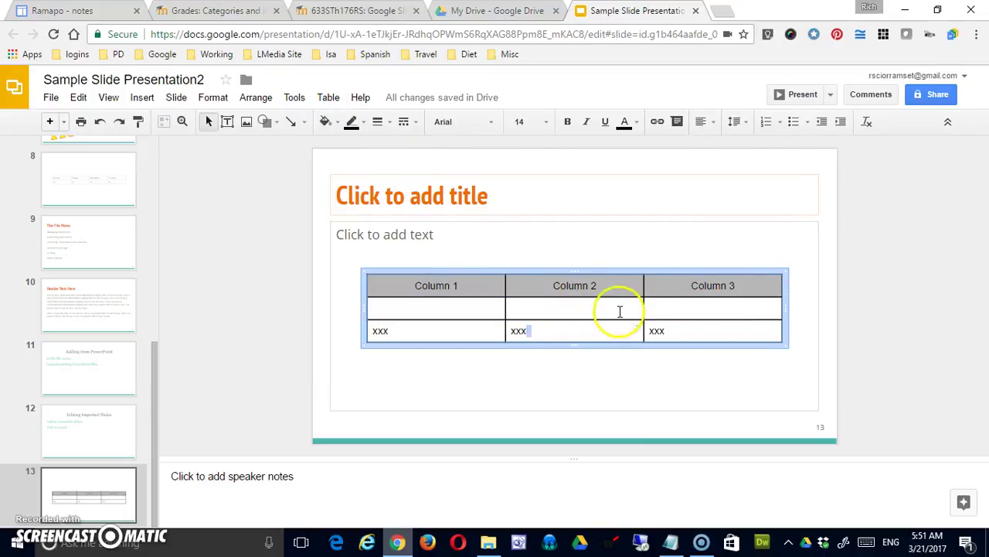
- Browse the Table menu's options and close it, back in the Column 3 cell
left_click(331, 97)
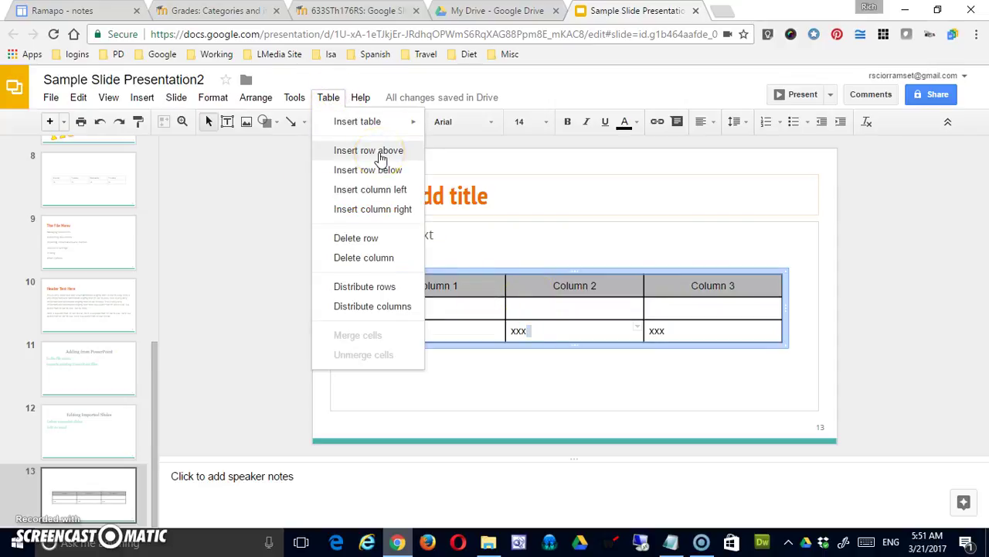
left_click(393, 173)
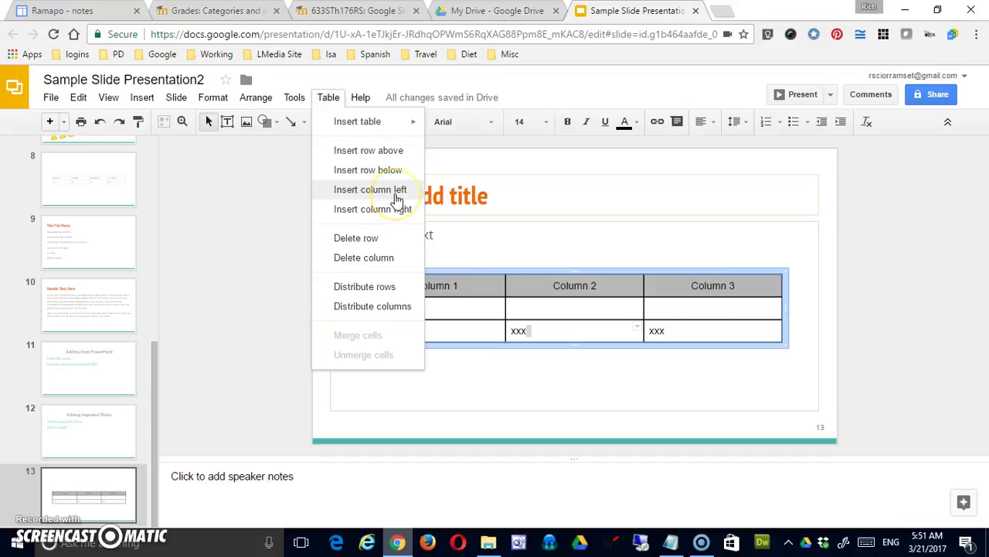
left_click(401, 214)
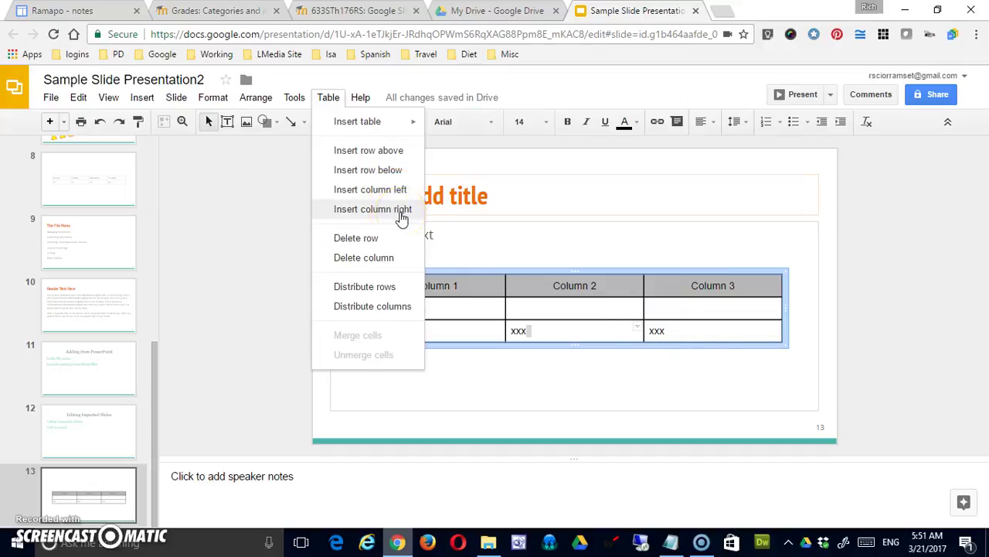
left_click(750, 340)
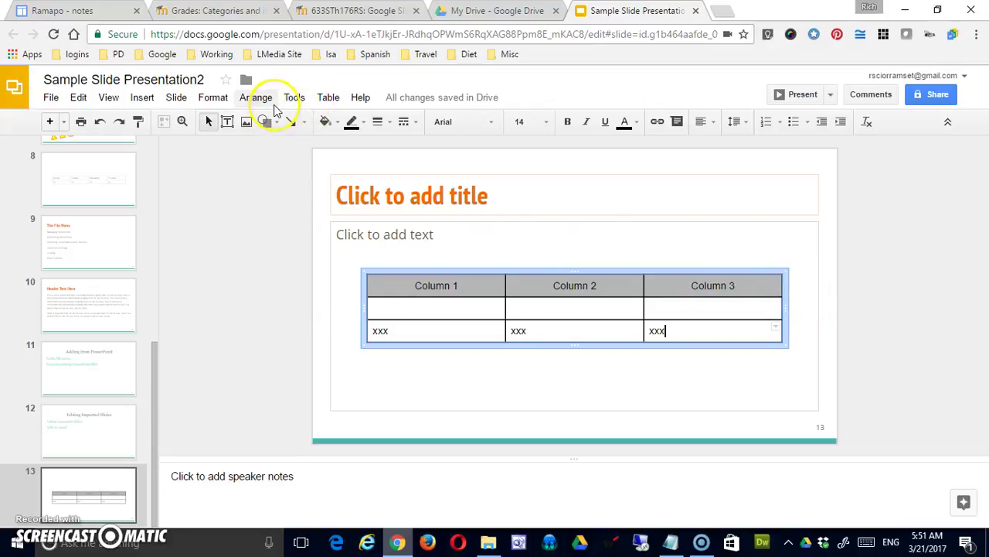
- Insert a column on the right headed 'Column 4' with 'xxx' in its bottom cell
left_click(327, 99)
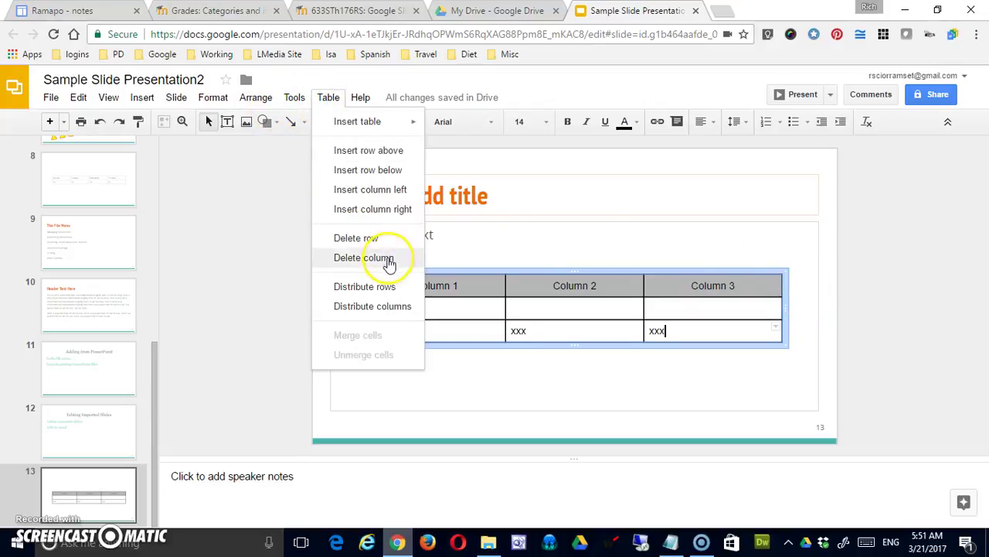
left_click(387, 211)
left_click(741, 287)
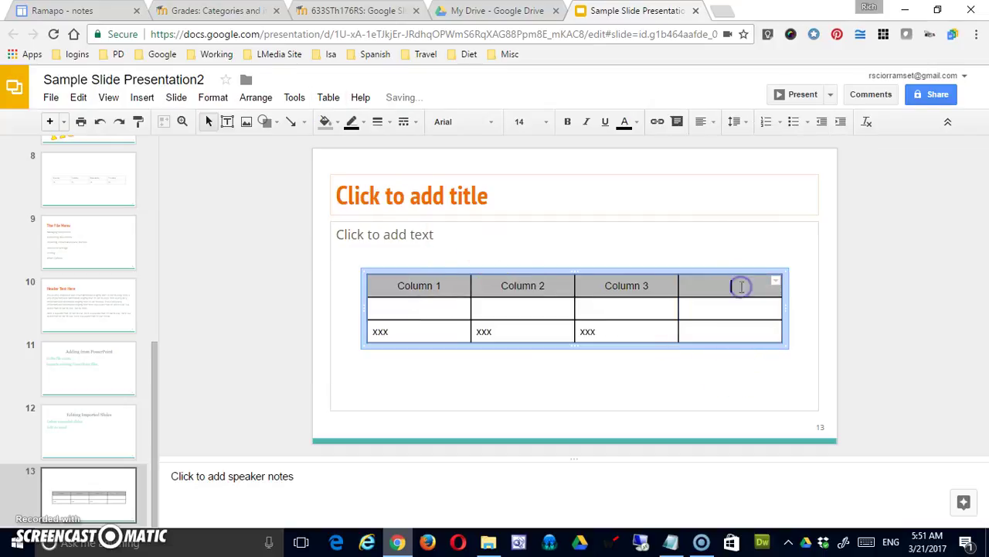
type("C")
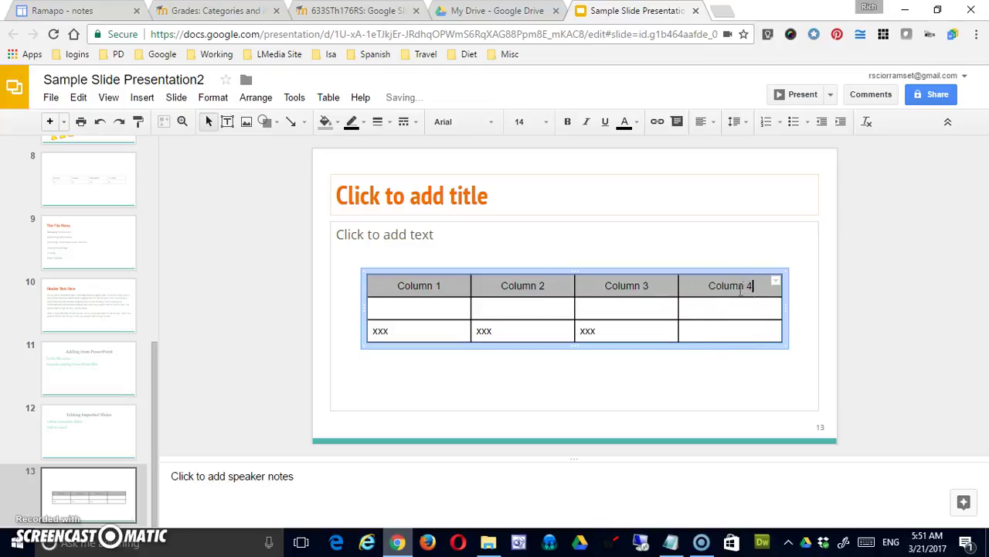
type("olumn 4")
left_click(714, 329)
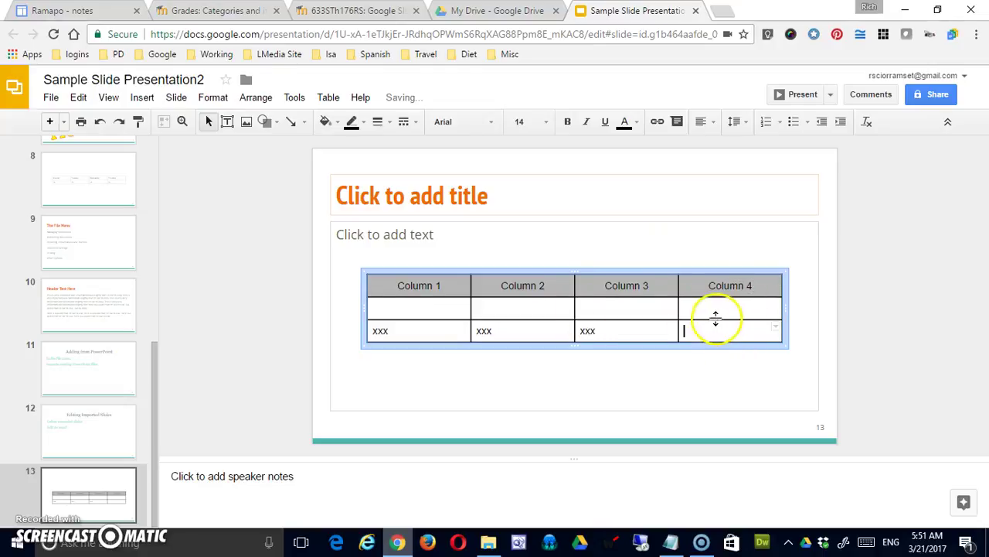
type("xxx")
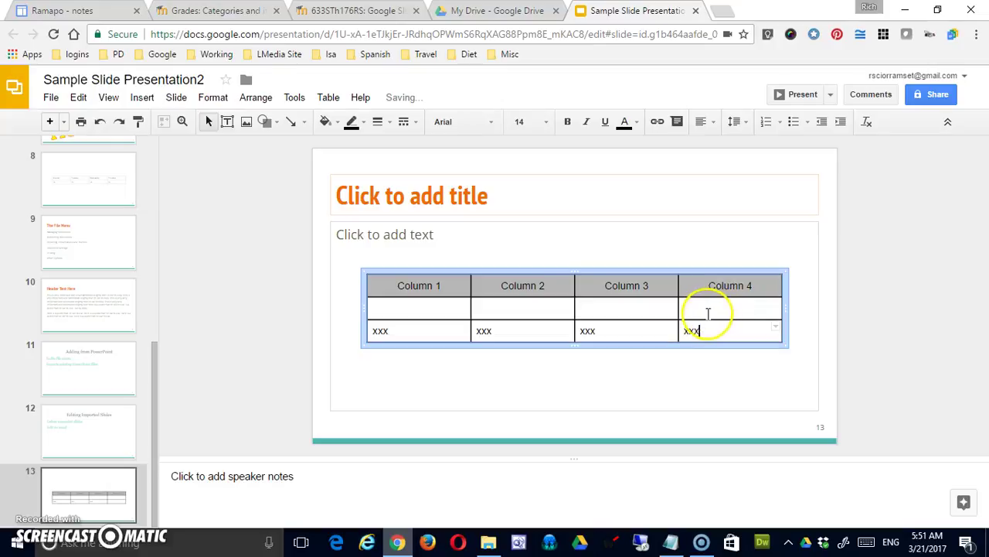
- Delete the Column 2 column and drag the table's right edge outward to widen it
left_click(504, 304)
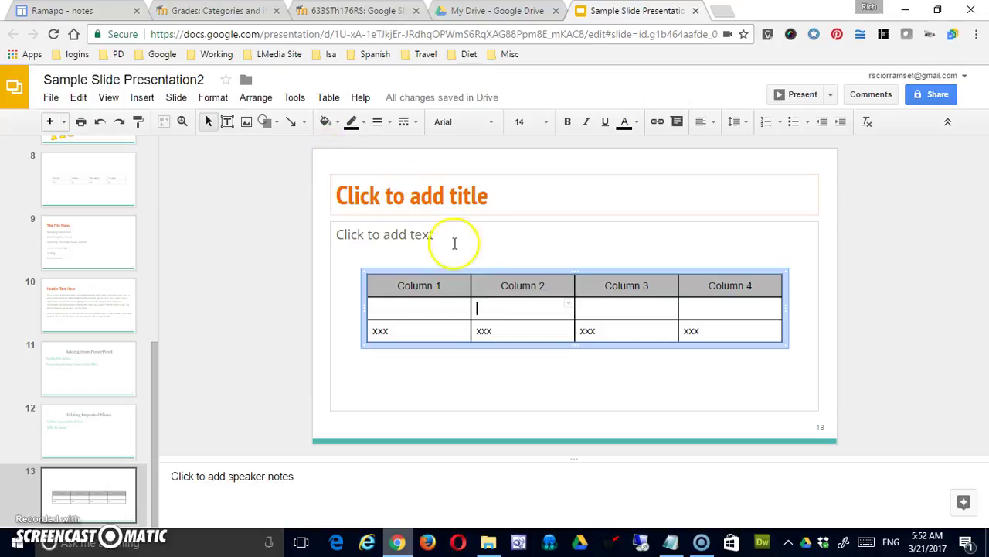
left_click(329, 98)
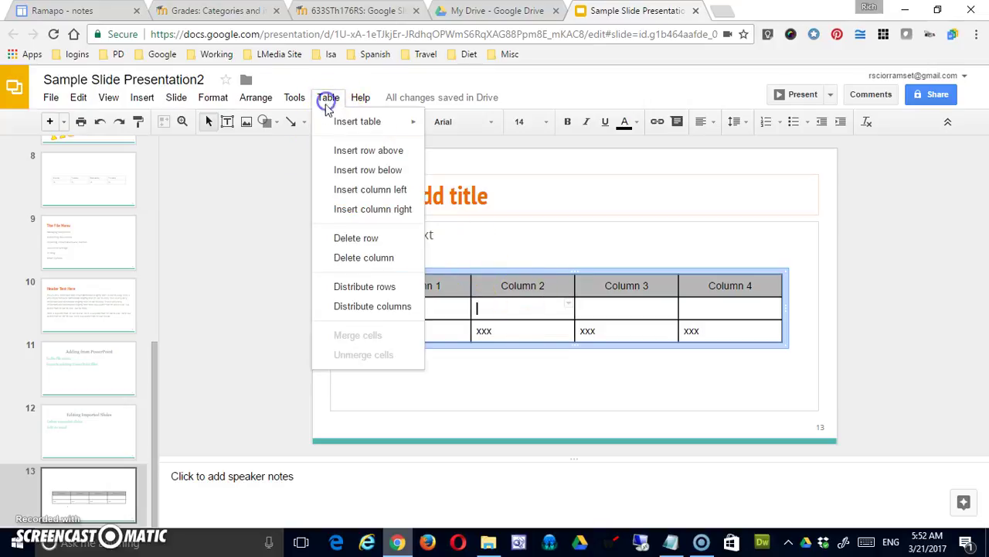
left_click(367, 261)
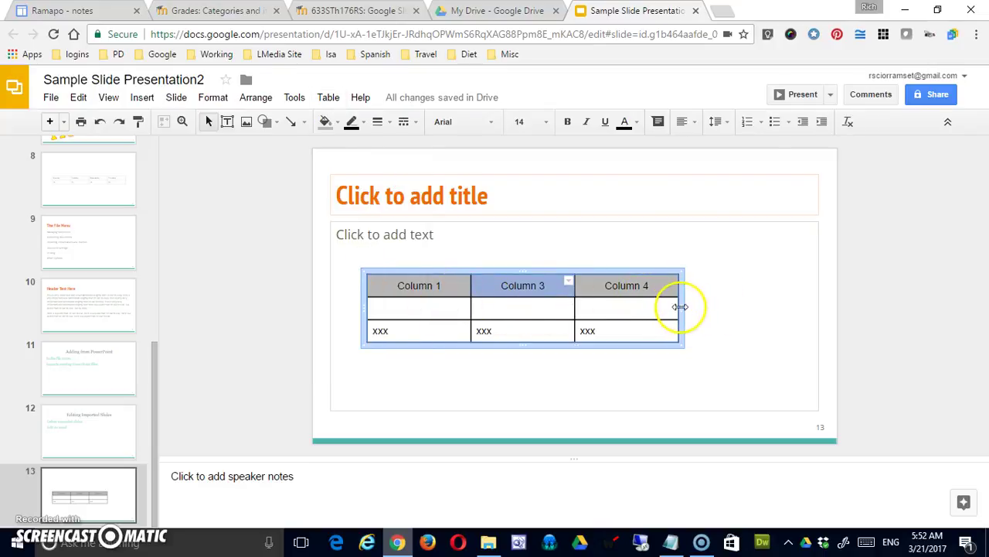
left_click_drag(680, 307, 792, 307)
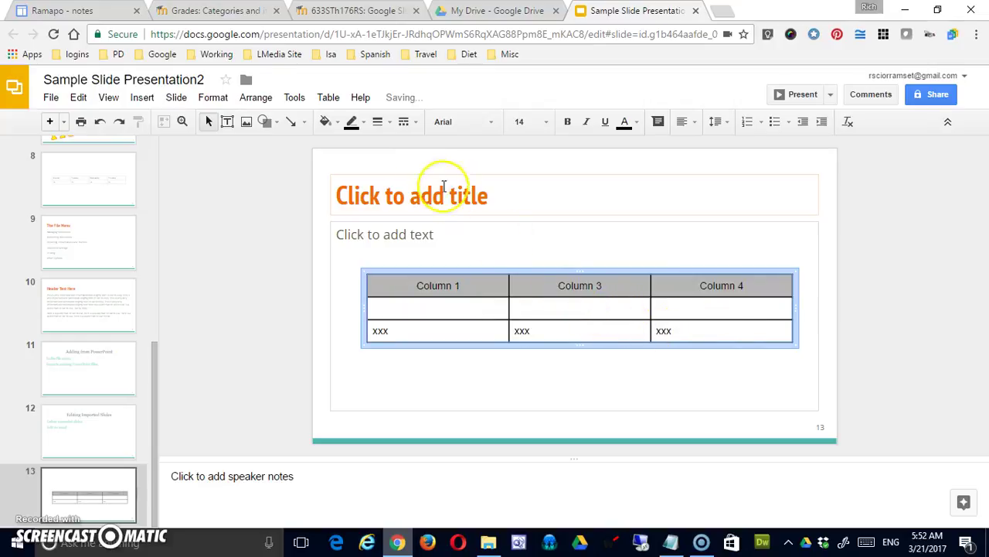
left_click(327, 97)
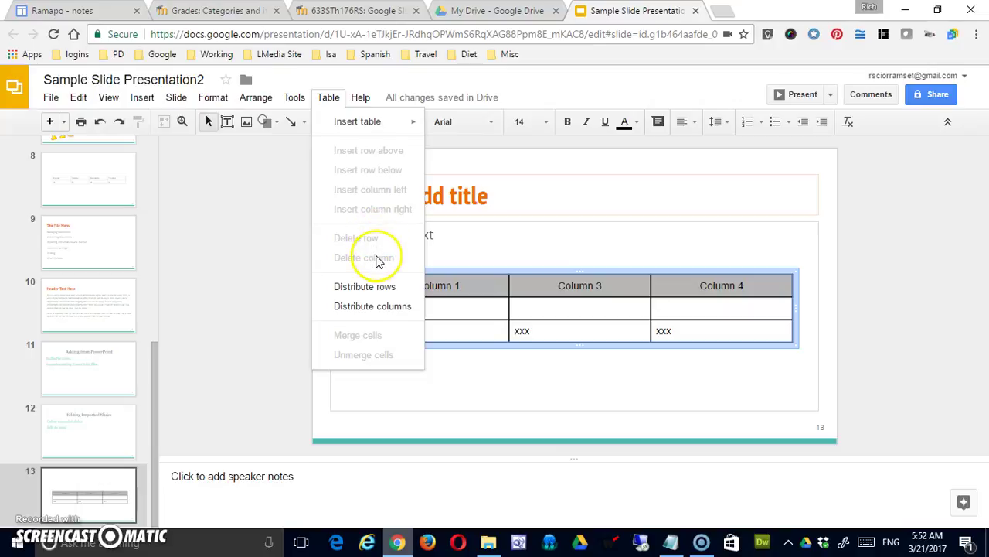
- Widen Column 4 by moving its left border leftward, then select the table's cells
left_click(615, 324)
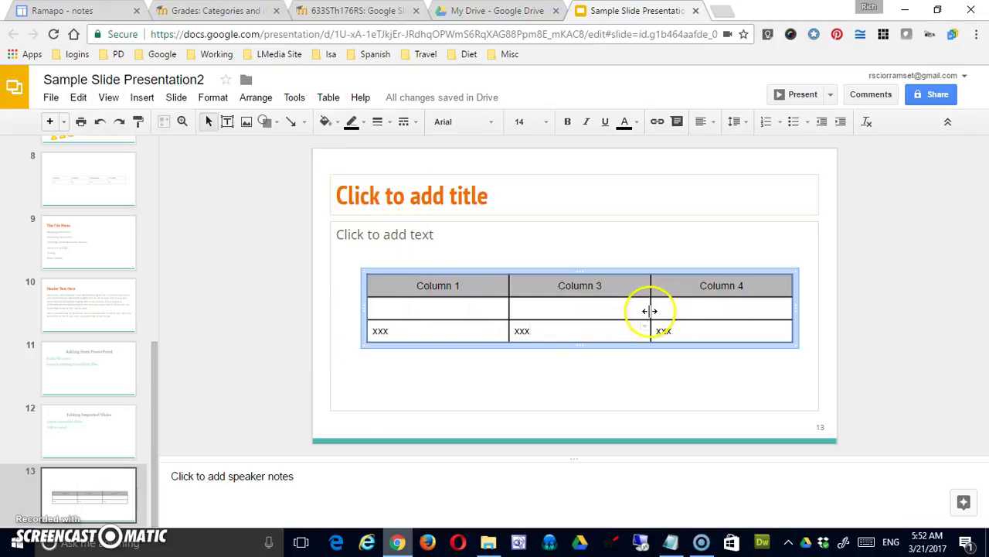
left_click_drag(650, 311, 604, 310)
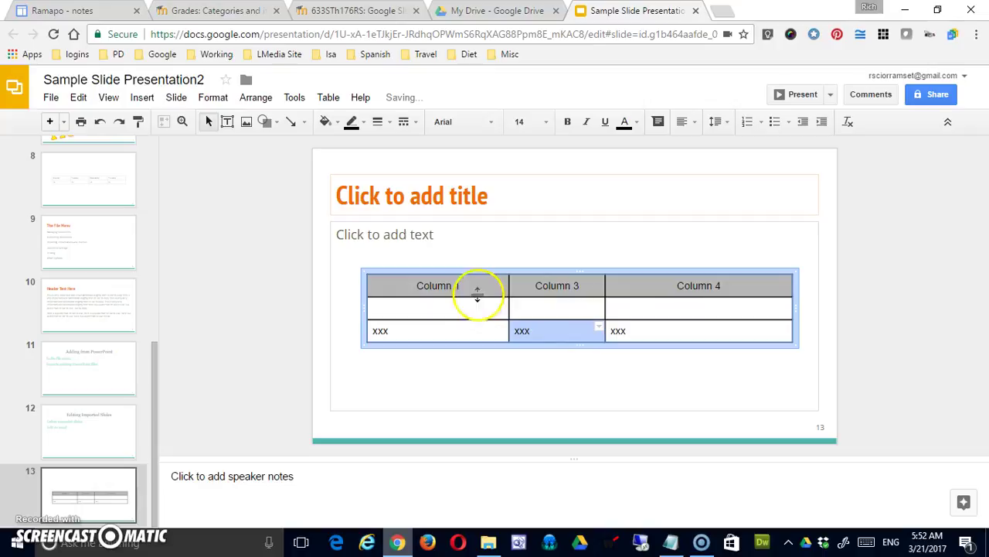
left_click_drag(479, 288, 700, 285)
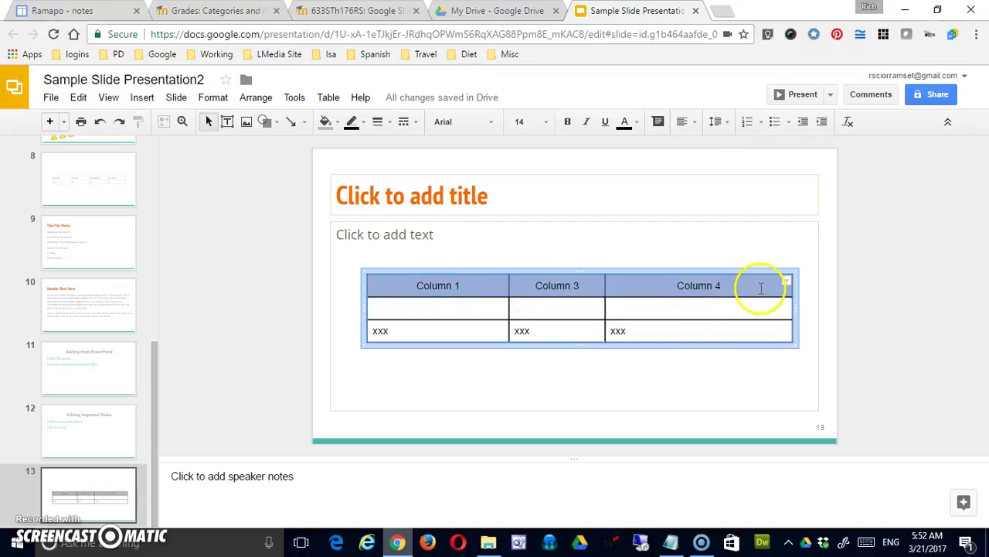
- Select the header row and distribute Column 1, Column 3 and Column 4 to equal widths
left_click_drag(761, 287, 473, 195)
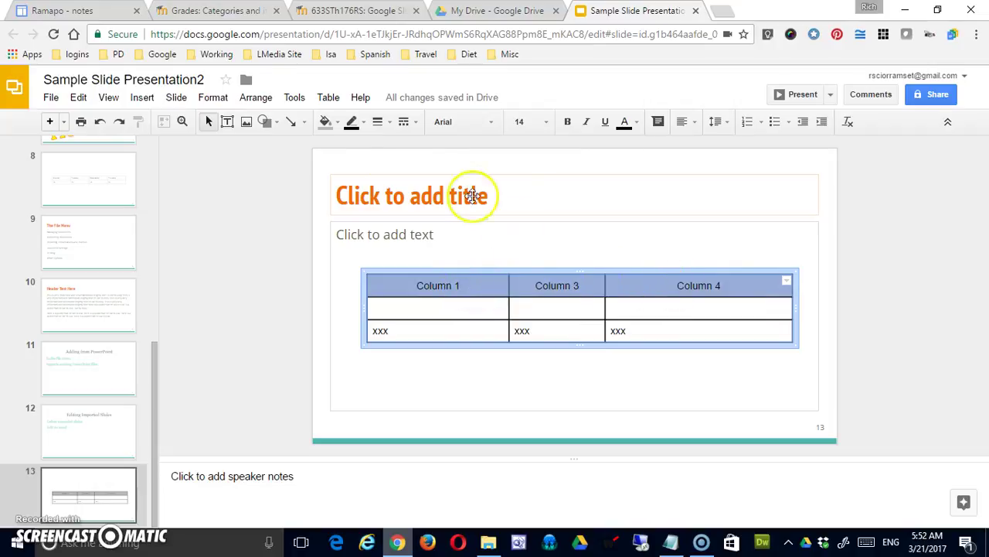
left_click(328, 98)
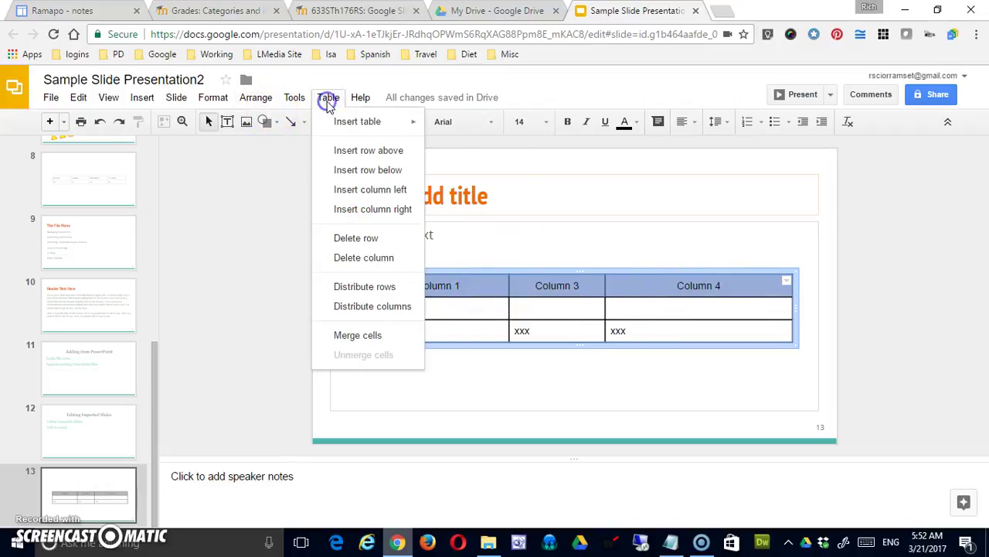
left_click(373, 306)
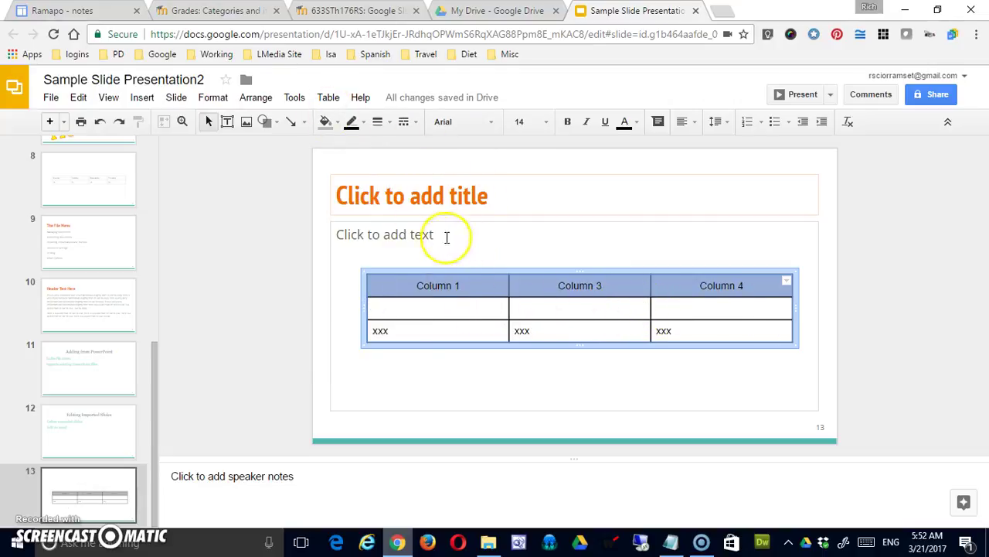
left_click(338, 101)
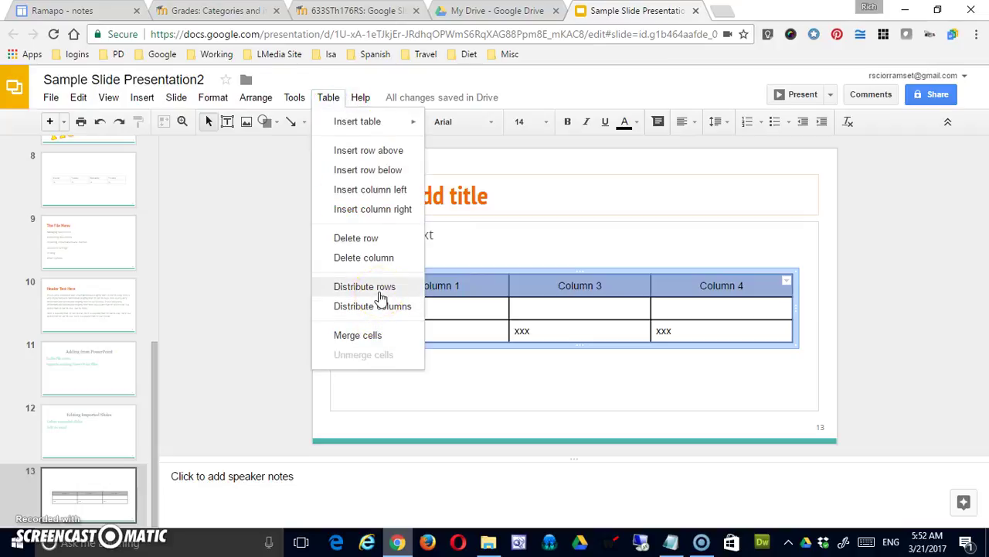
- Merge the bottom-row cells of Column 3 and Column 4
left_click(692, 325)
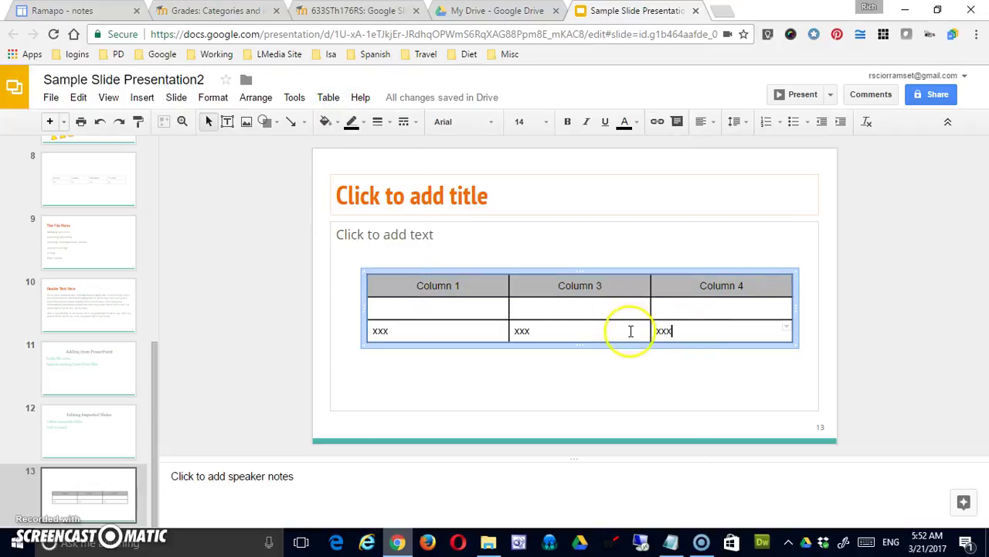
left_click_drag(629, 332, 680, 332)
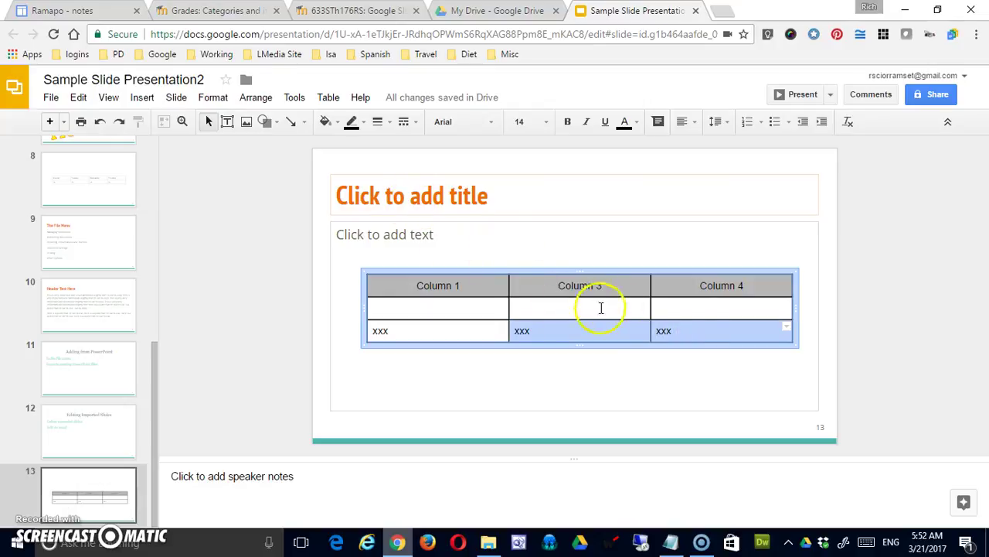
left_click(329, 98)
left_click(376, 335)
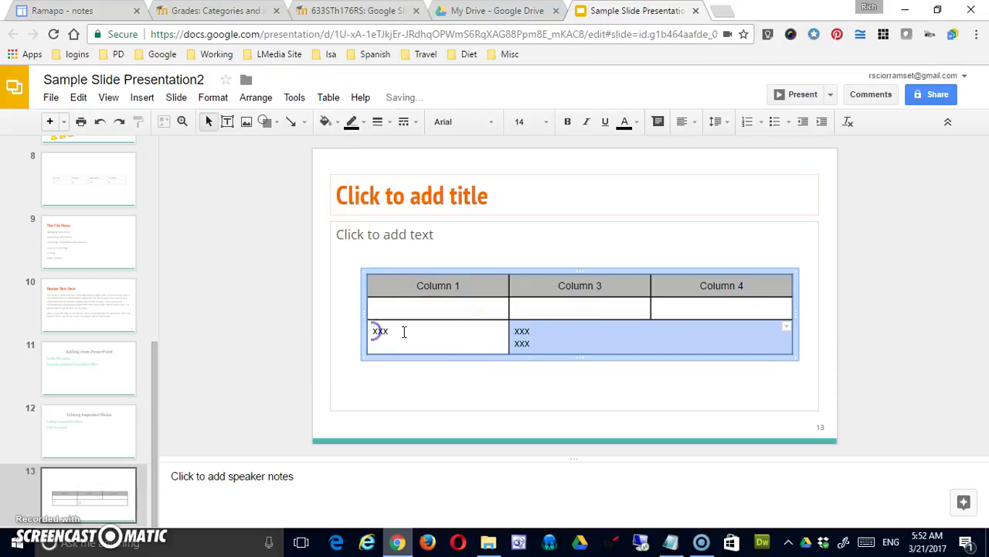
- Join the two xxx lines into 'Xxx xxx' and unmerge the cell, leaving Column 4 empty
left_click(630, 344)
left_click(599, 323)
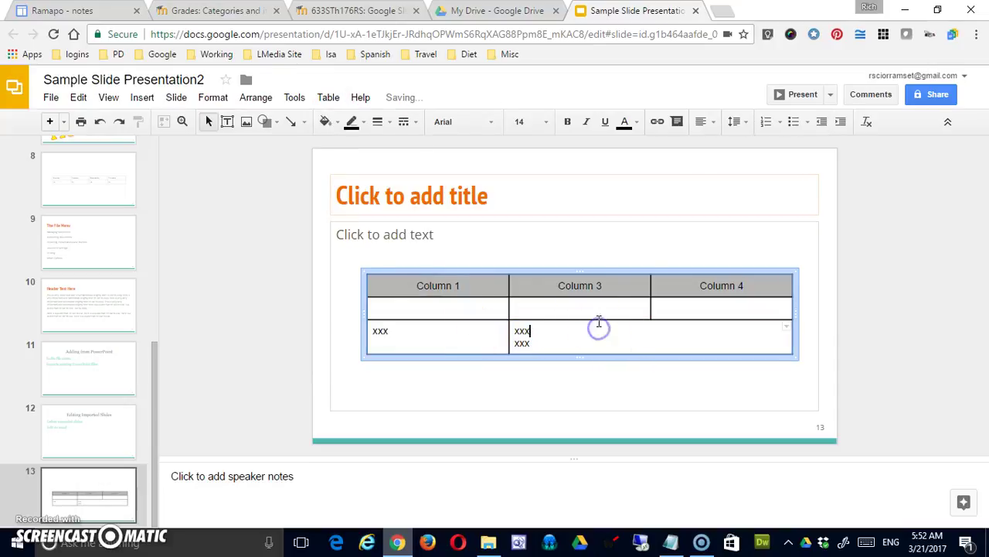
key("Delete")
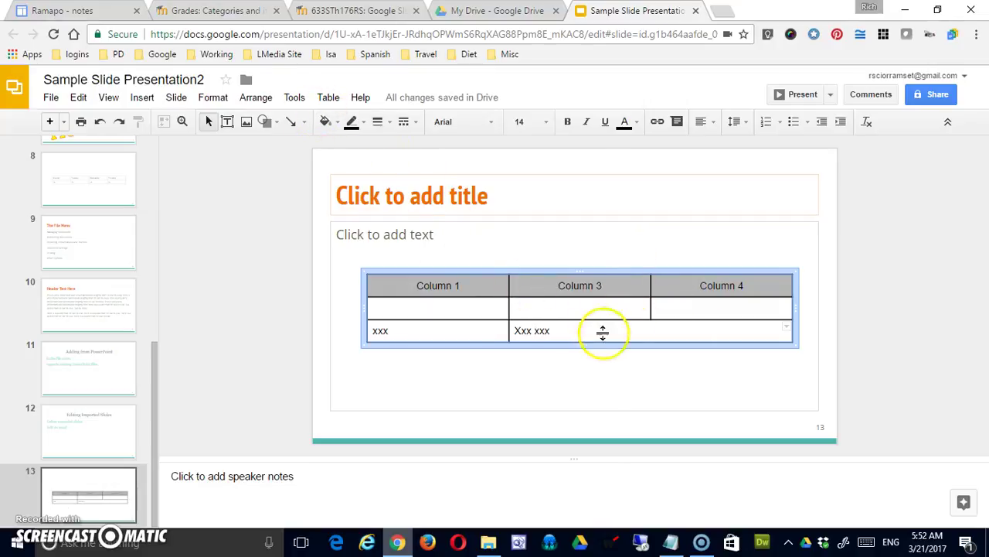
left_click(328, 97)
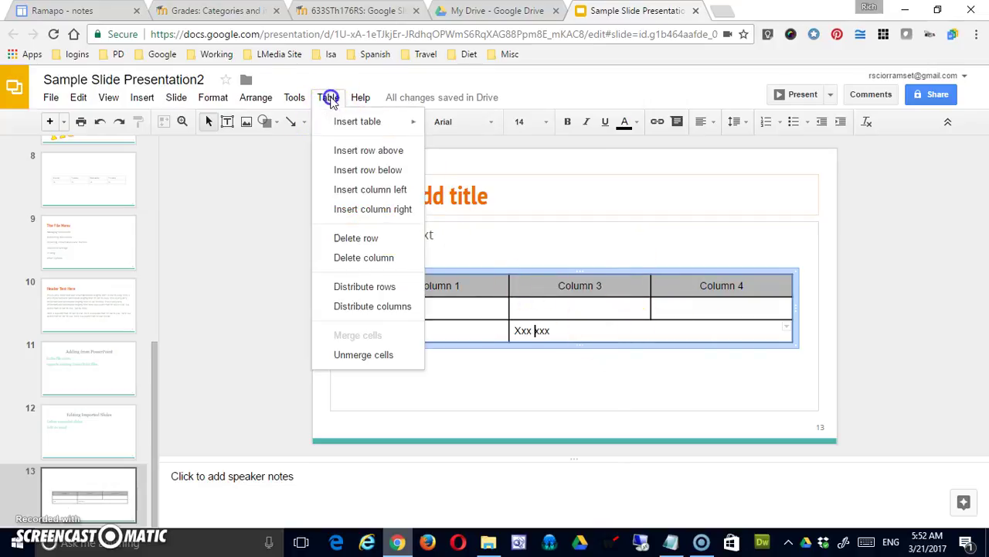
left_click(361, 354)
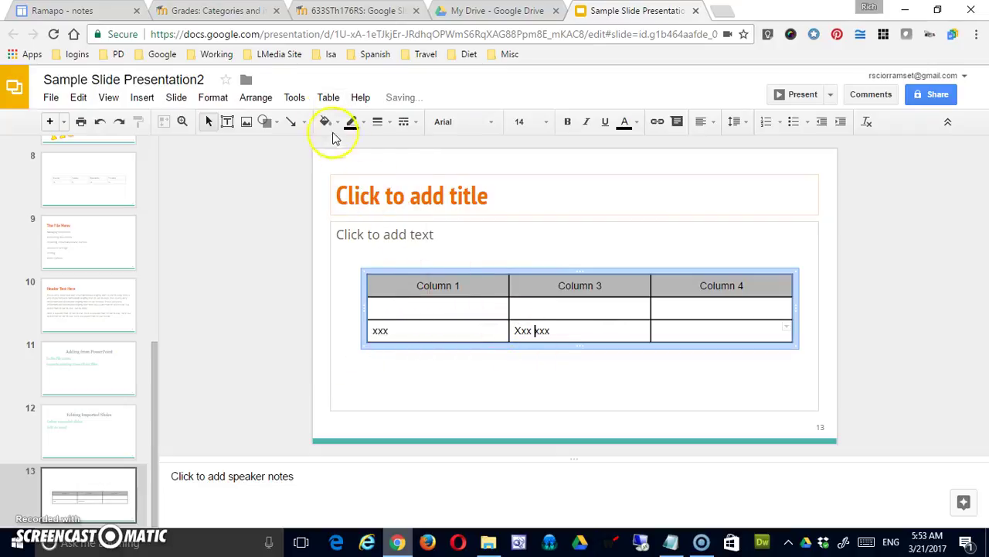
left_click(328, 98)
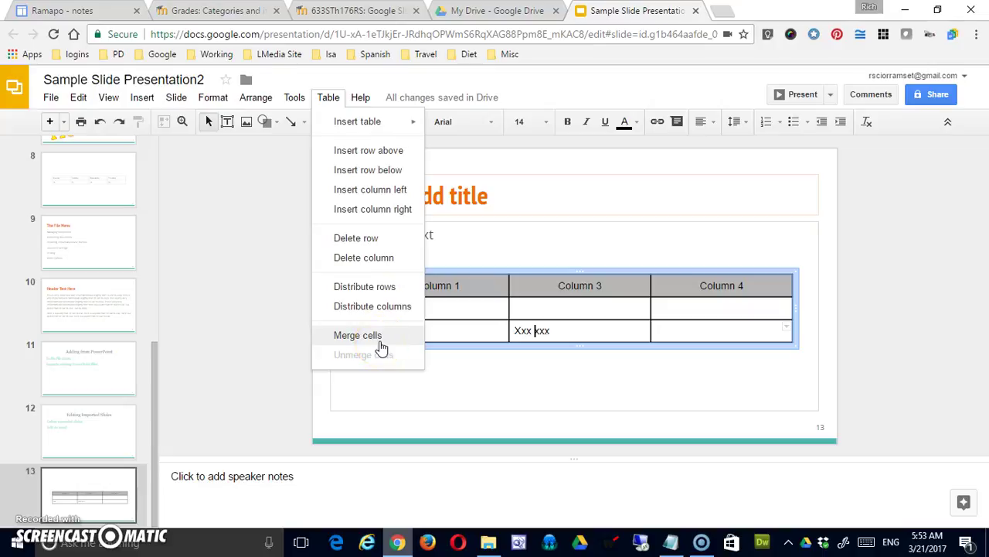
left_click(357, 296)
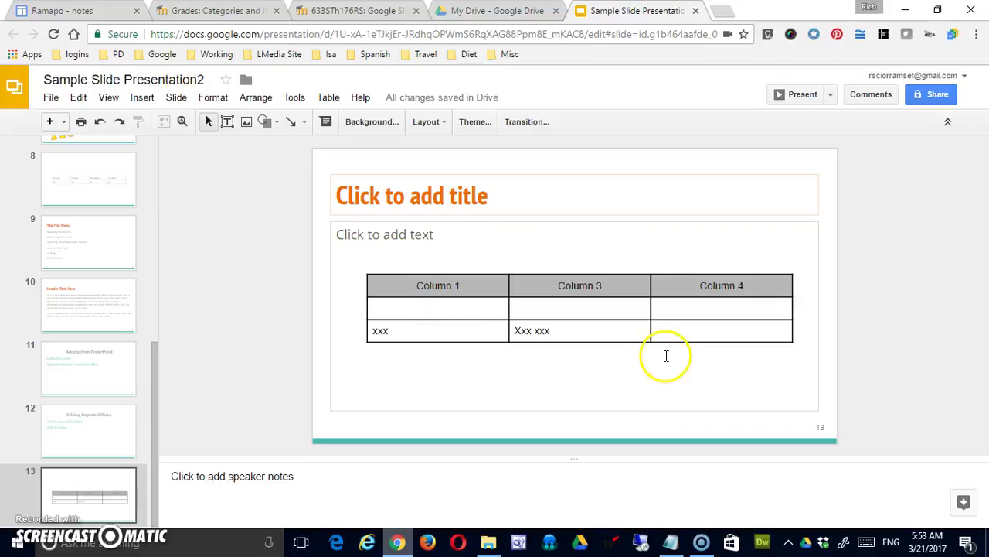
left_click(39, 501)
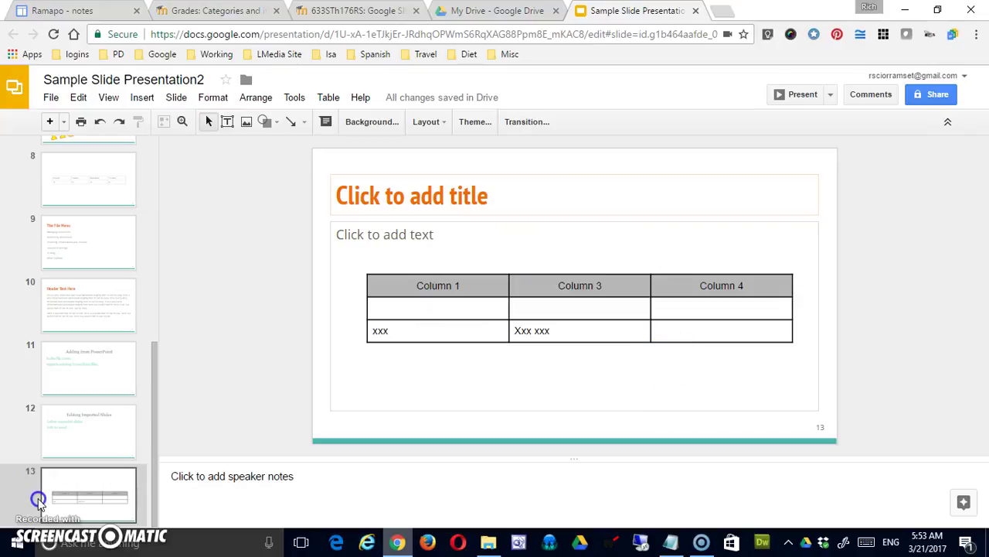